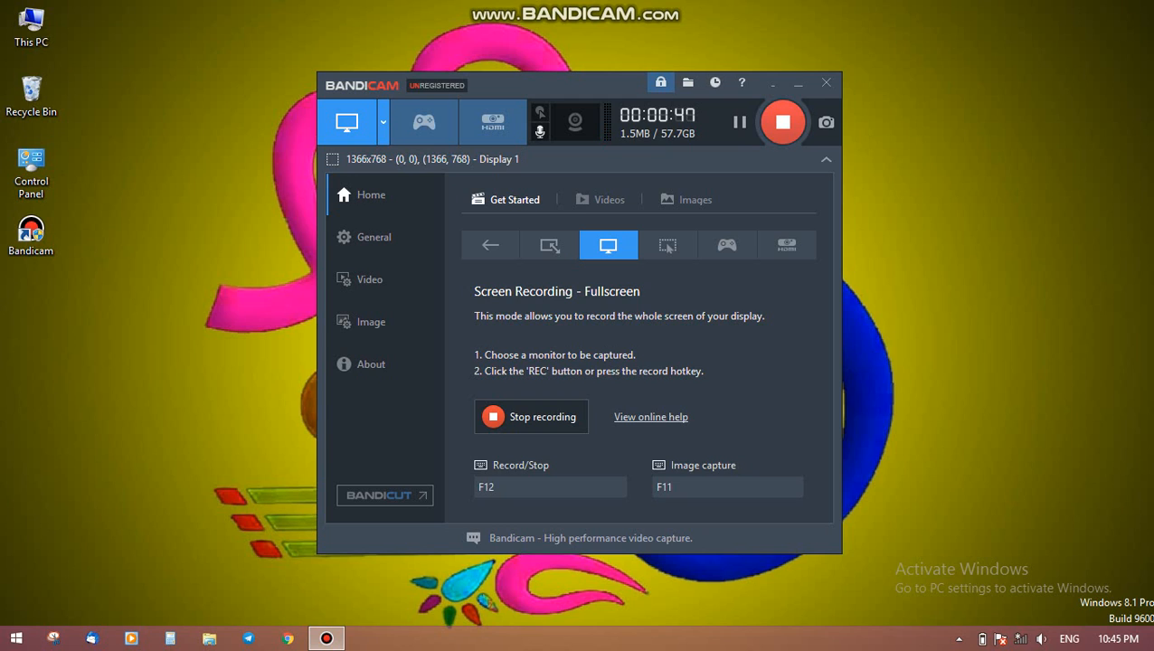
Create a new Microsoft Office Excel worksheet on the desktop and open it in Excel
{"action": "right_click", "coordinate": [32, 322]}
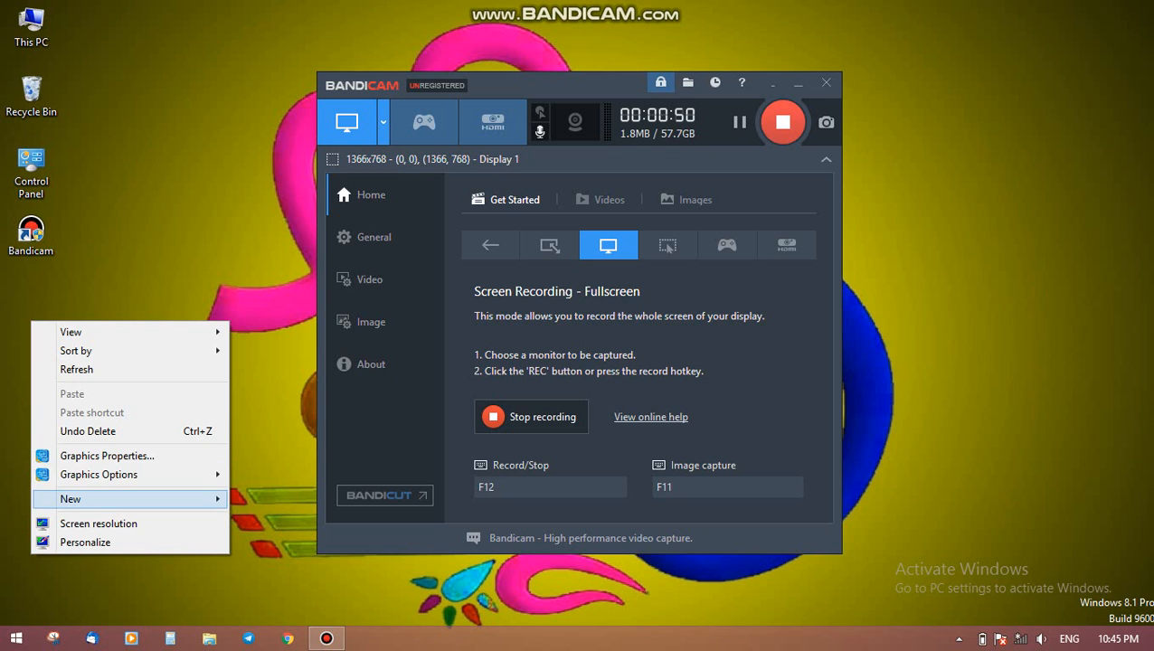
{"action": "mouse_move", "coordinate": [136, 499]}
{"action": "left_click", "coordinate": [326, 480]}
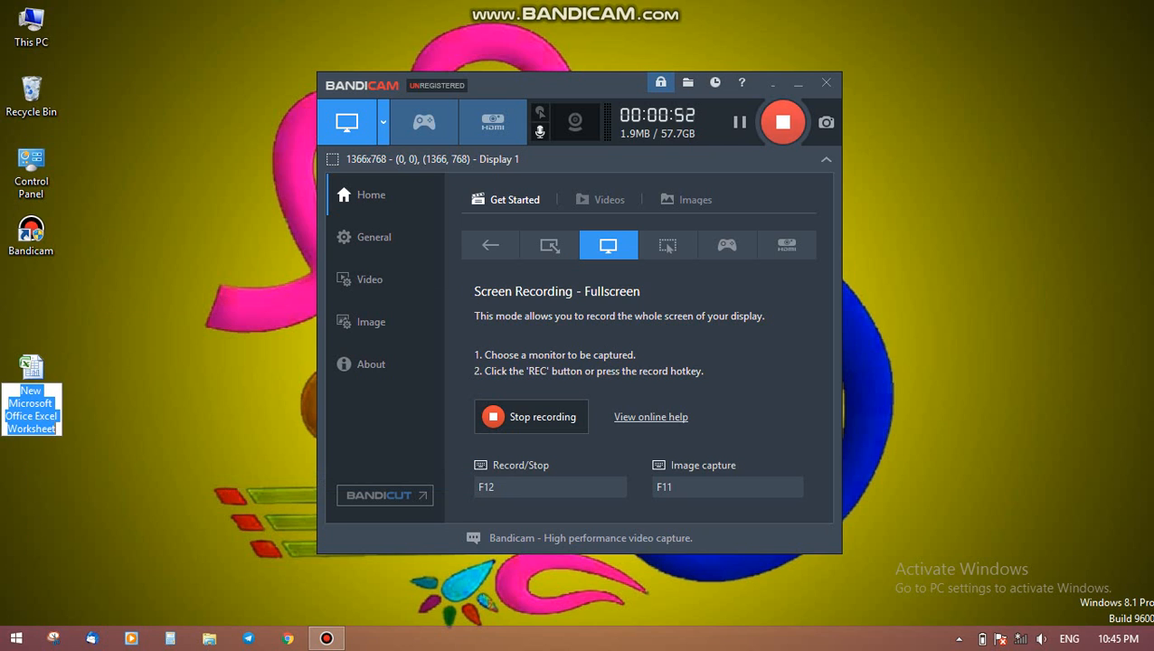
{"action": "double_click", "coordinate": [31, 394]}
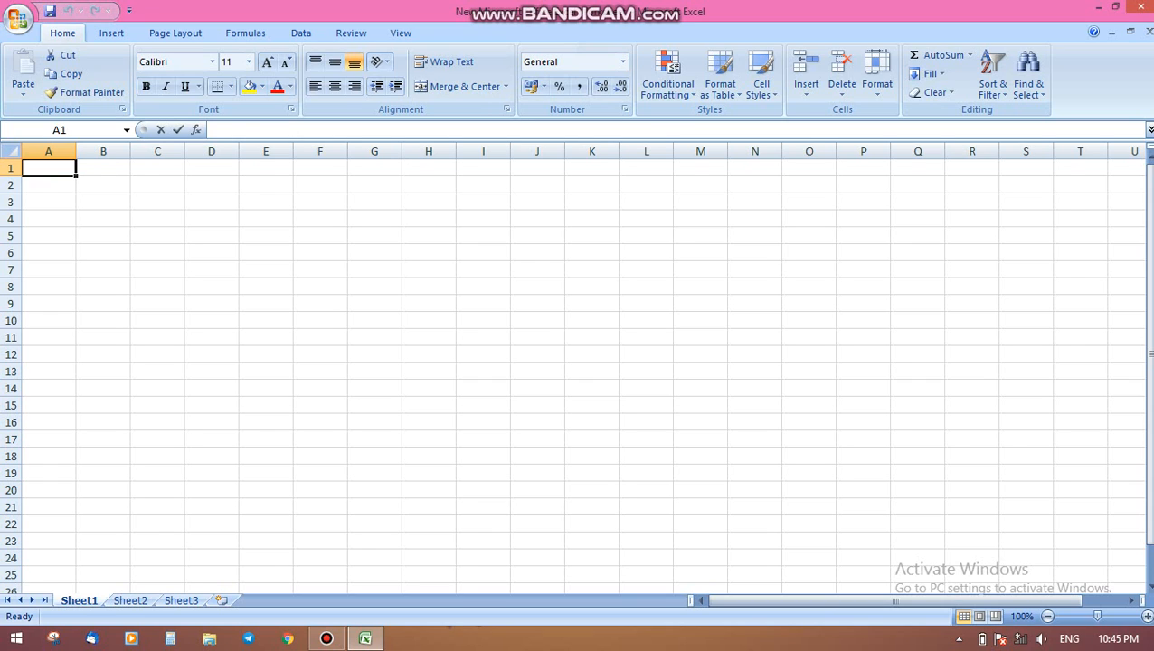
Enter the heading "Item Name" in cell A1 and widen column A to fit it
{"action": "type", "text": "Ite"}
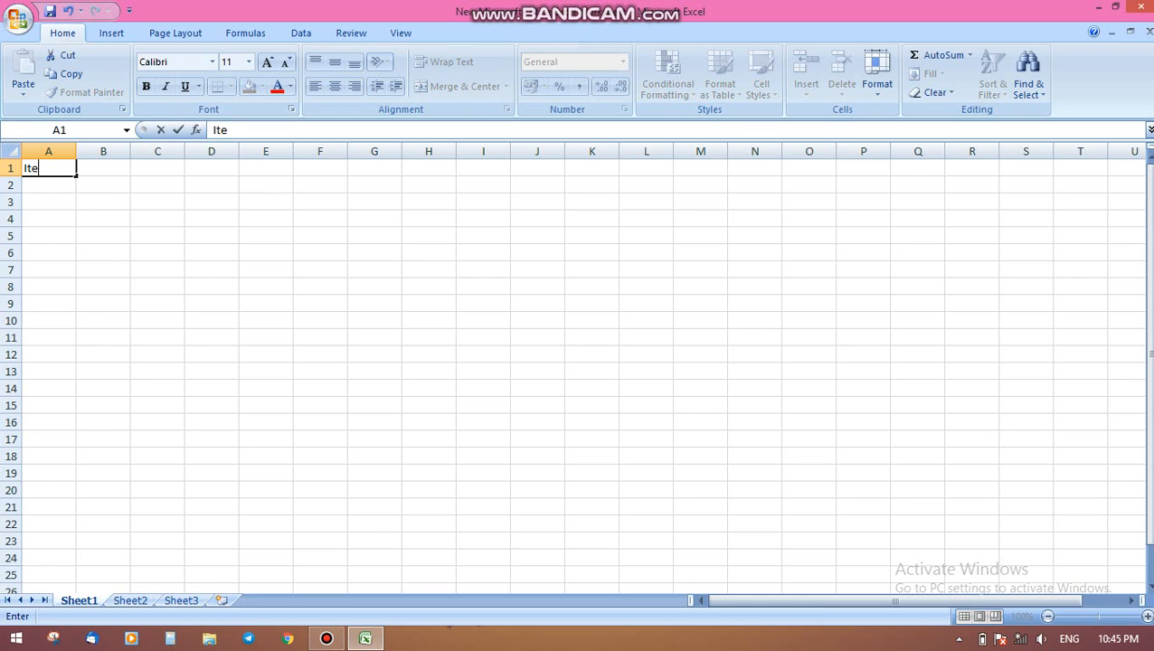
{"action": "type", "text": "m Name"}
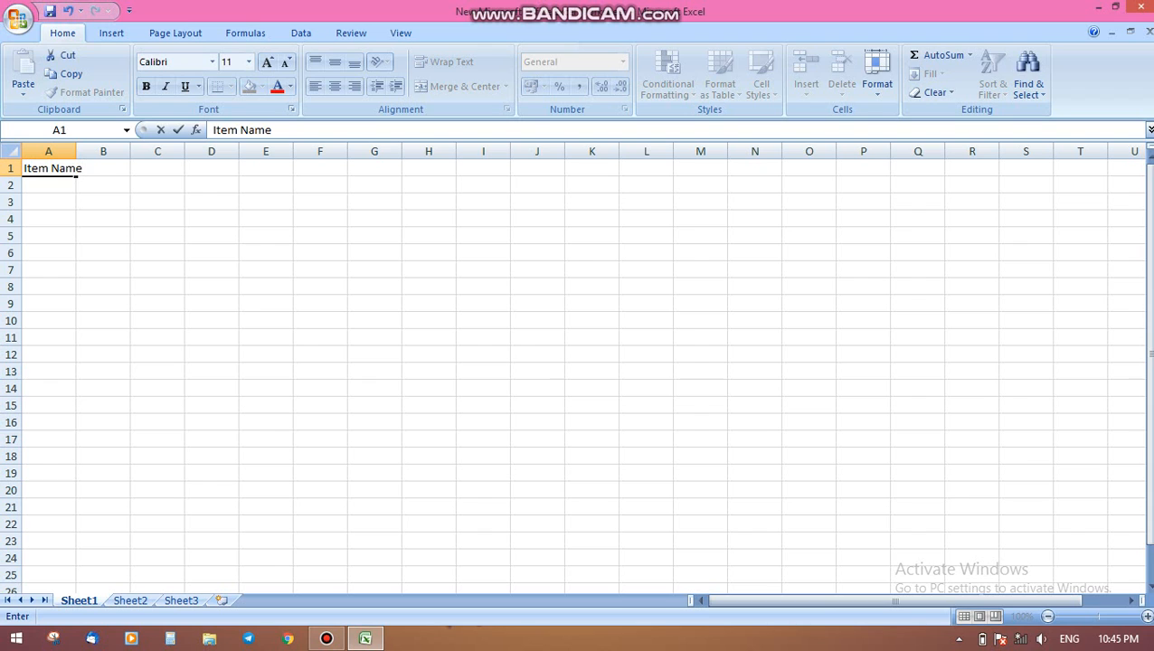
{"action": "left_click", "coordinate": [104, 201]}
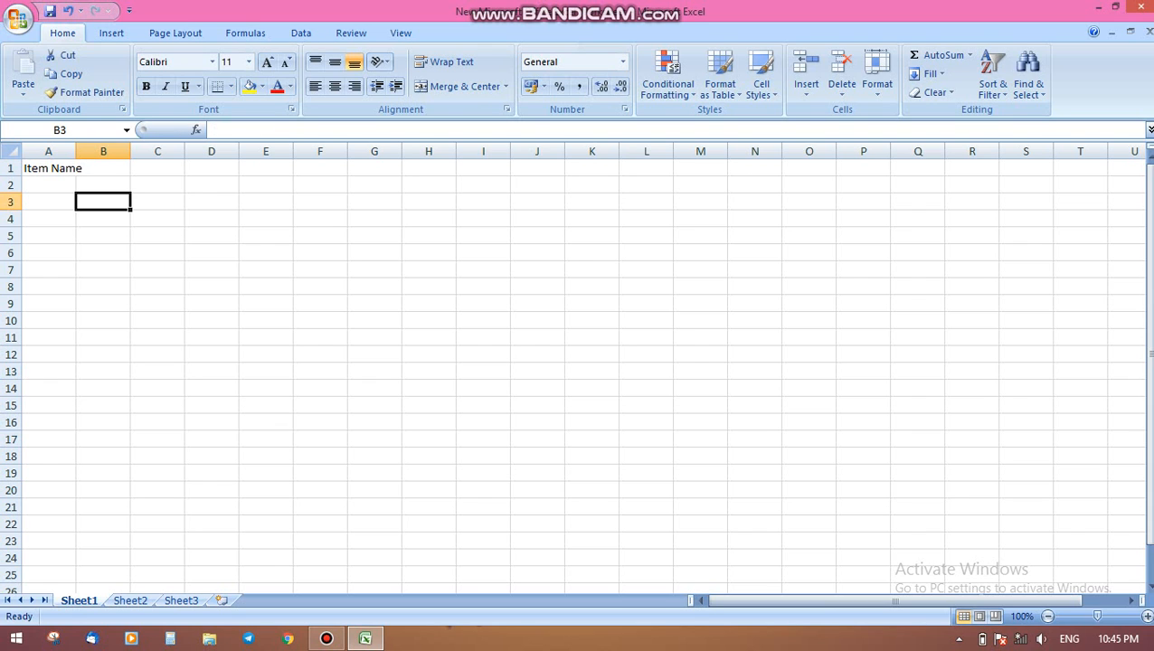
{"action": "left_click_drag", "start_coordinate": [76, 151], "coordinate": [94, 151]}
List the items Pen, Pencil, Copy, Shirt and Pant in cells A2 to A6
{"action": "left_click", "coordinate": [58, 184]}
{"action": "type", "text": "Pen"}
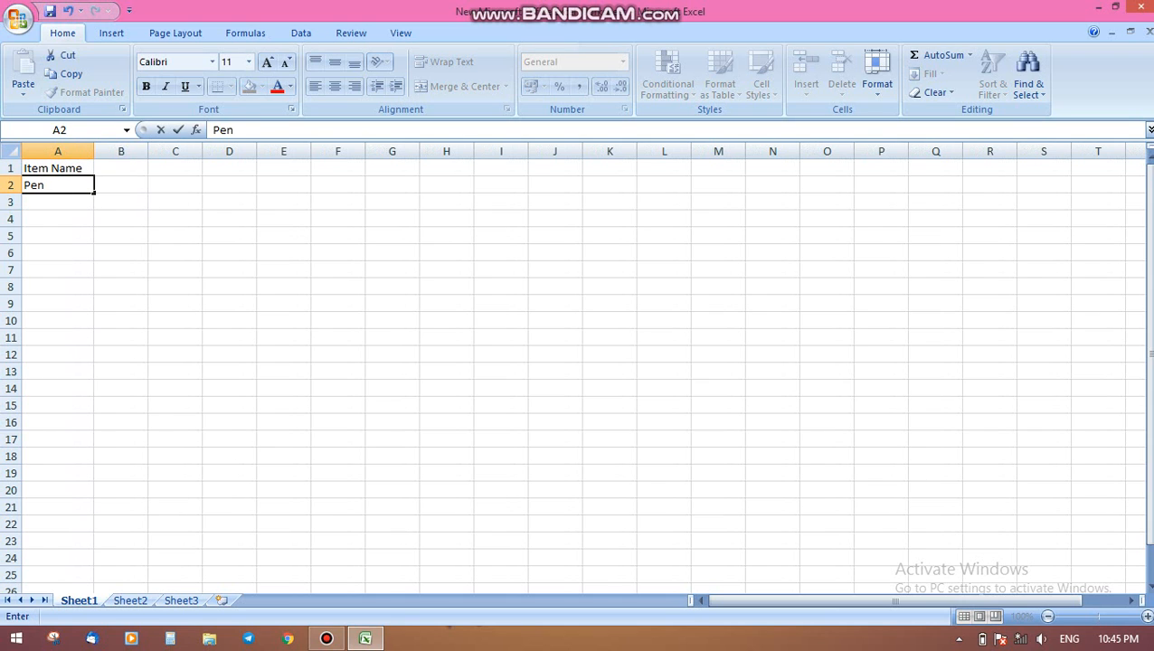
{"action": "key", "text": "Return"}
{"action": "type", "text": "Pencil"}
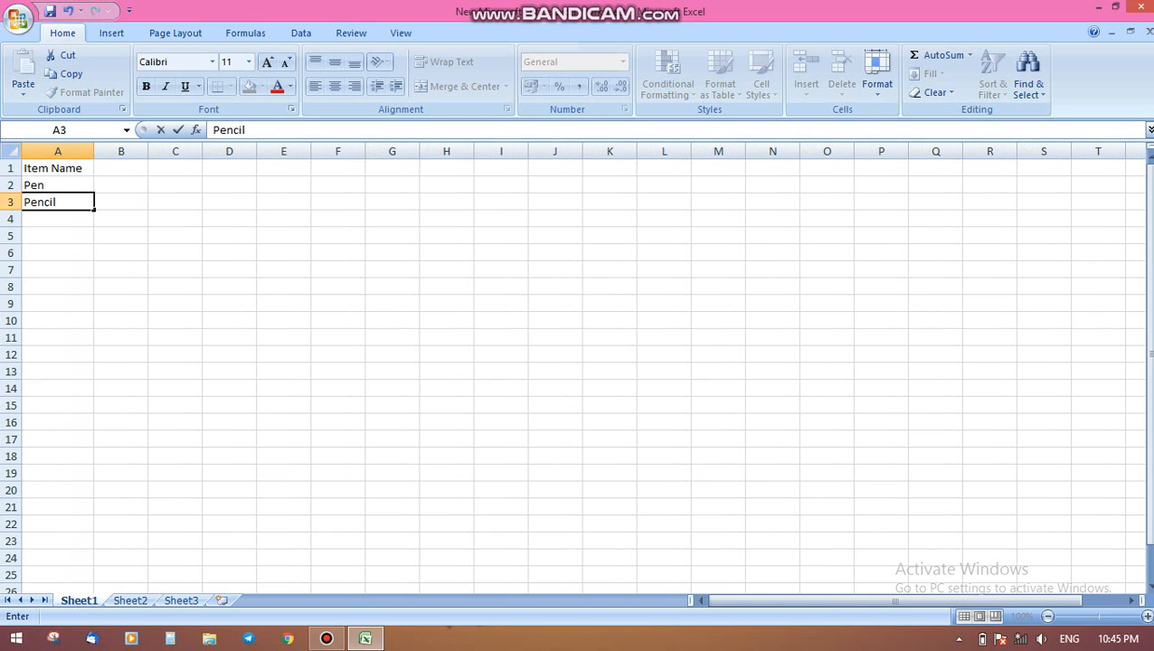
{"action": "key", "text": "Return"}
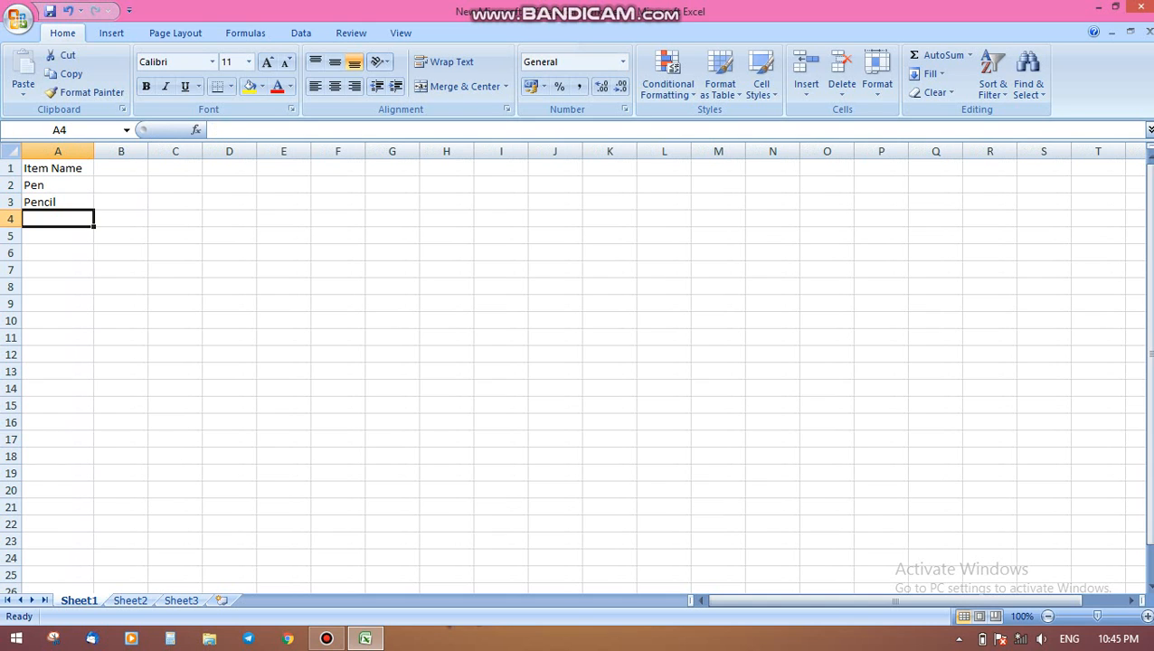
{"action": "type", "text": "Copy"}
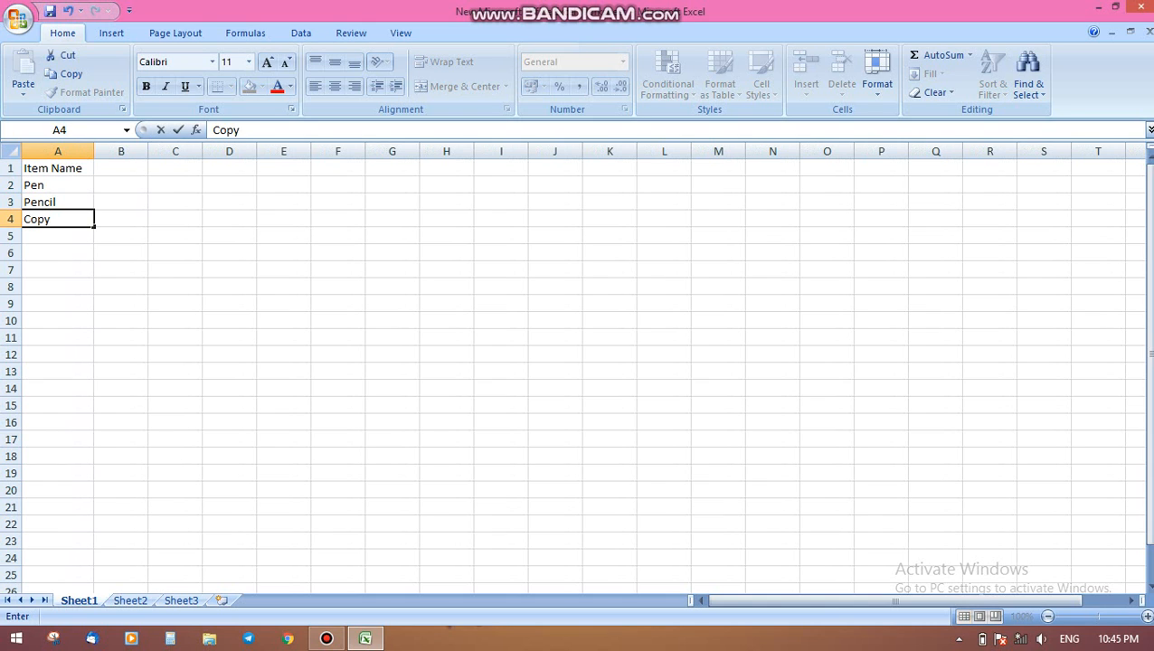
{"action": "key", "text": "Return"}
{"action": "type", "text": "Shirt"}
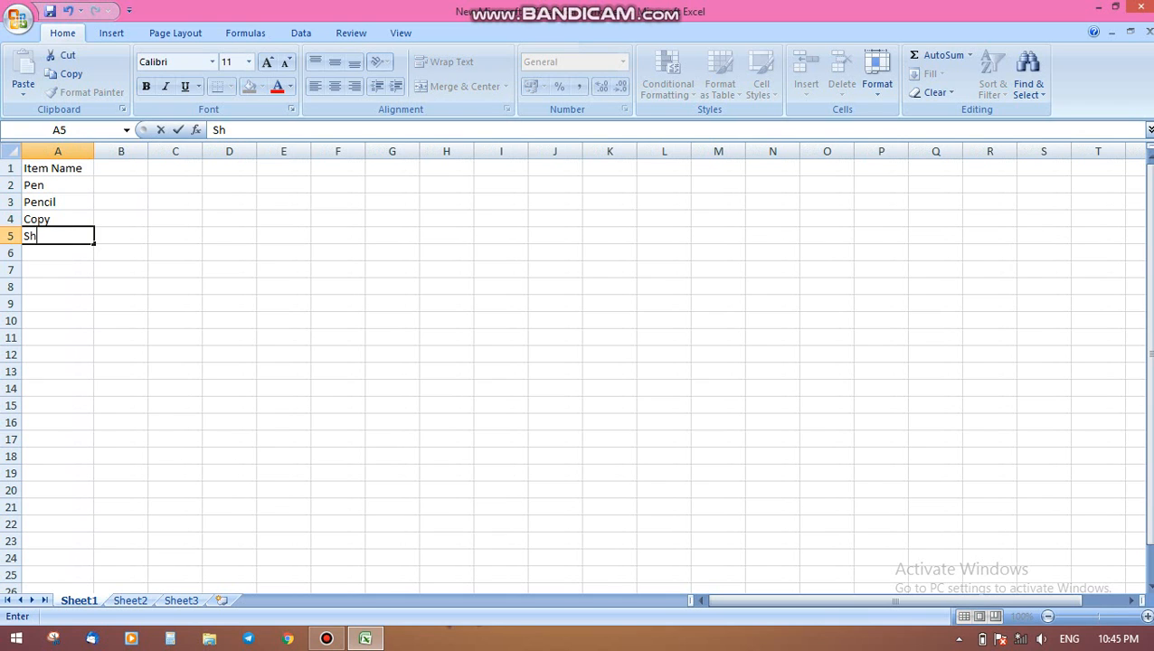
{"action": "key", "text": "Return"}
{"action": "type", "text": "Pant"}
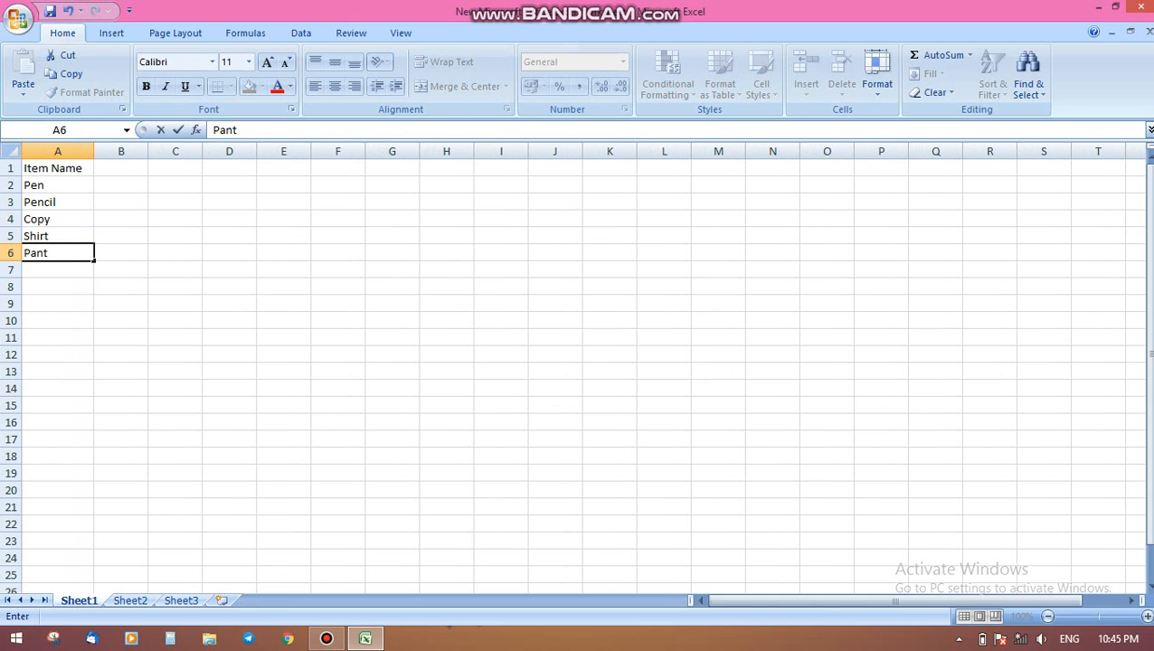
{"action": "key", "text": "Return"}
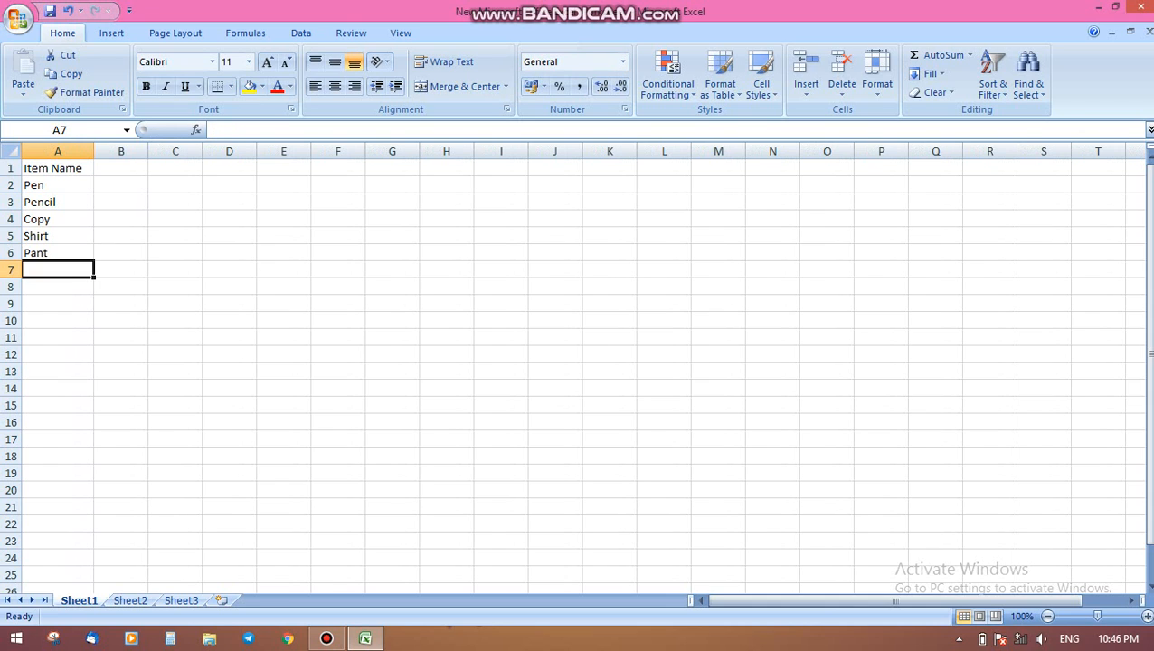
Enter the heading "Cost" in cell B1, beside the Item Name heading
{"action": "left_click", "coordinate": [122, 168]}
{"action": "type", "text": "C"}
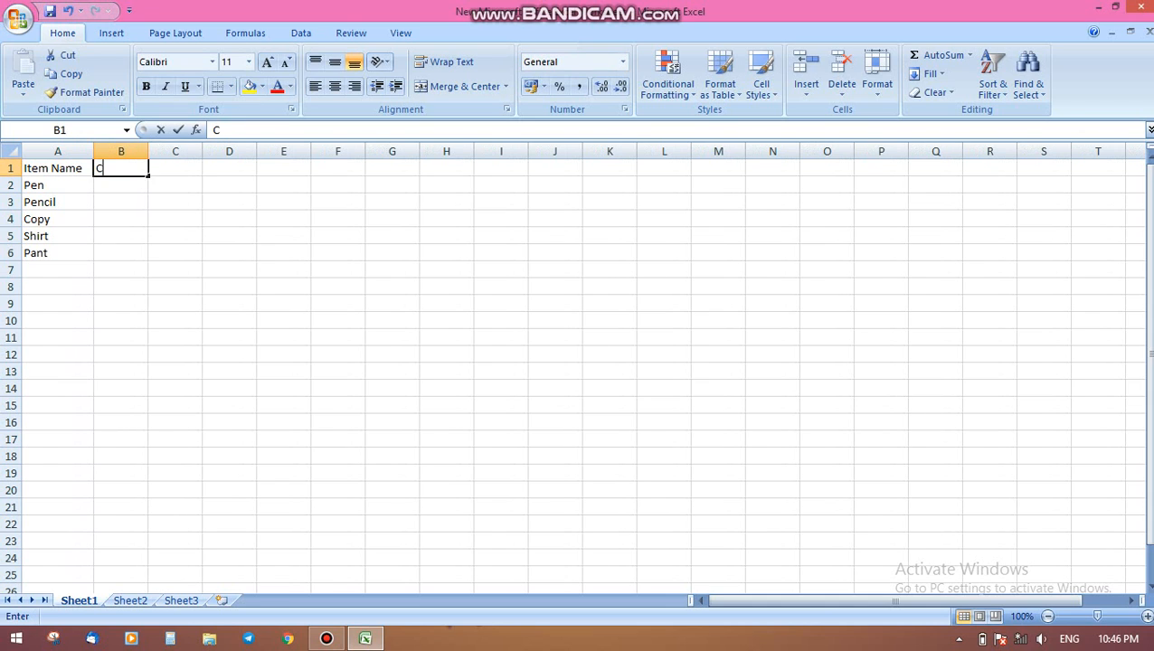
{"action": "type", "text": "ost"}
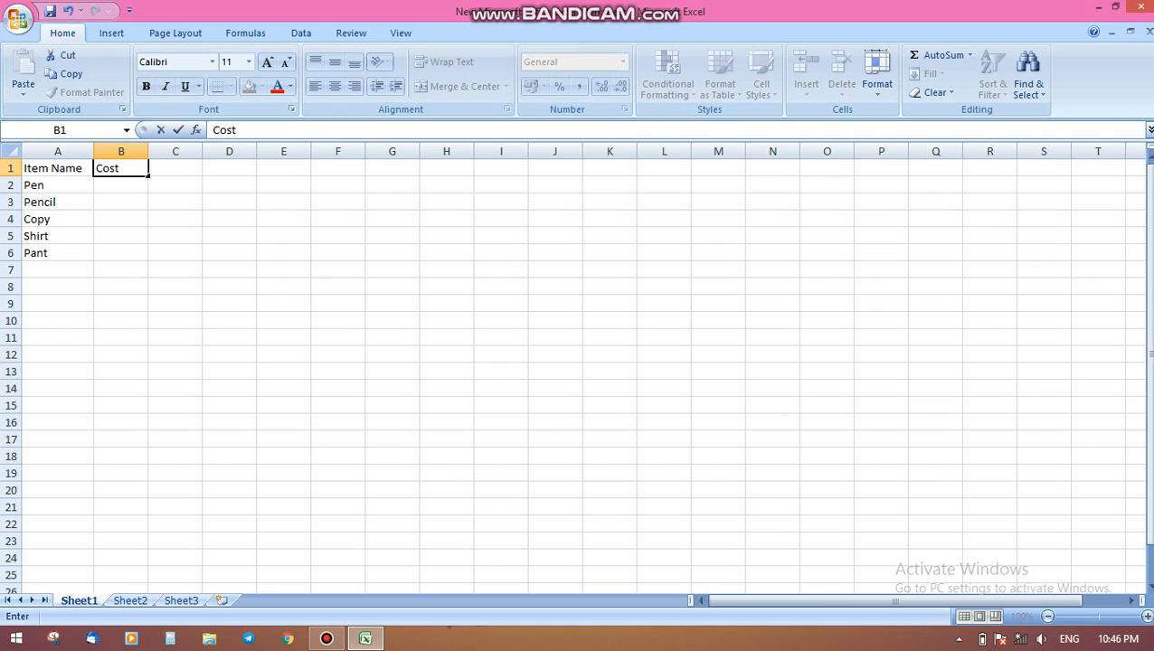
{"action": "key", "text": "Return"}
Fill the Cost column in cells B2 to B6 with 100, 20, 200, 500 and 600
{"action": "type", "text": "1"}
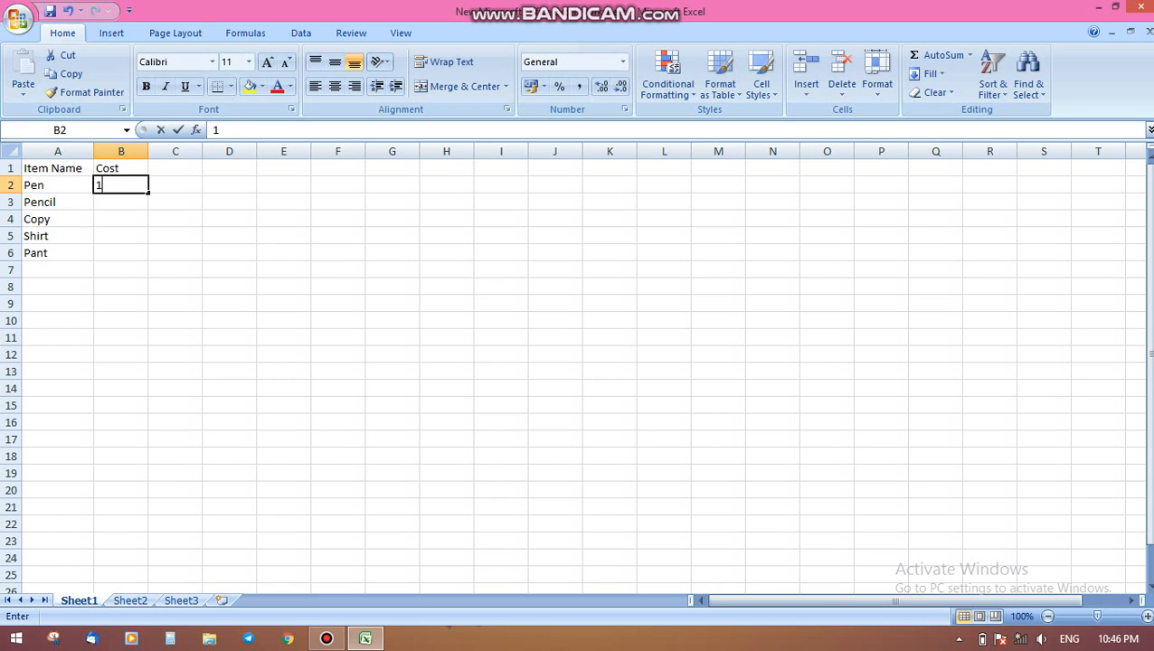
{"action": "type", "text": "00"}
{"action": "key", "text": "Return"}
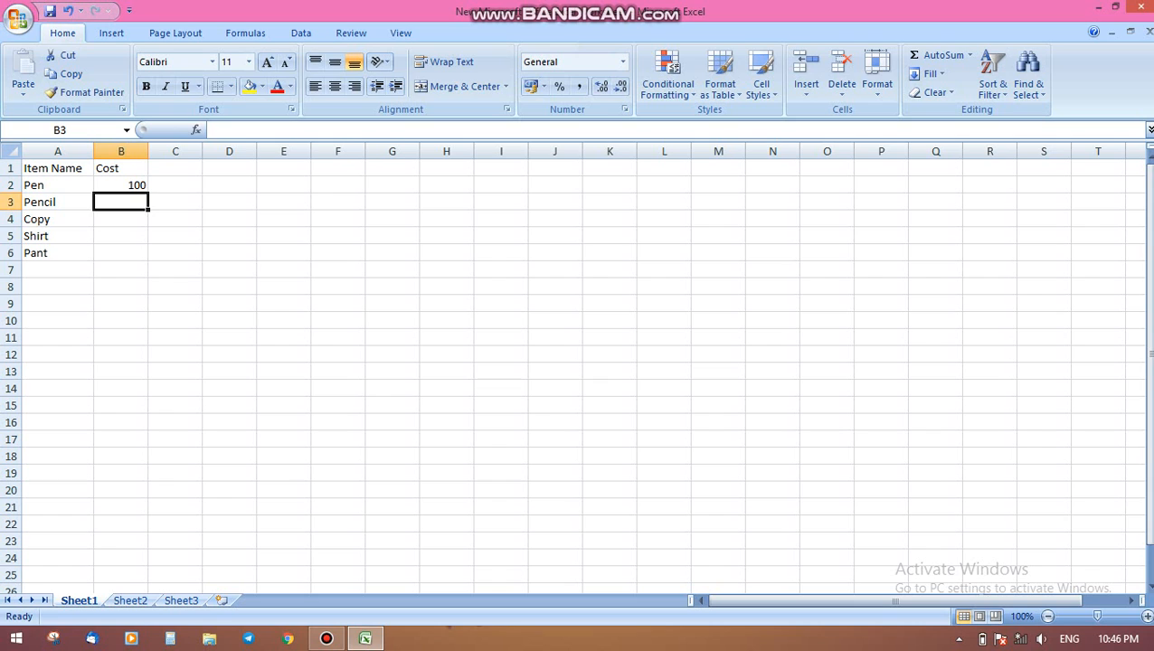
{"action": "type", "text": "20"}
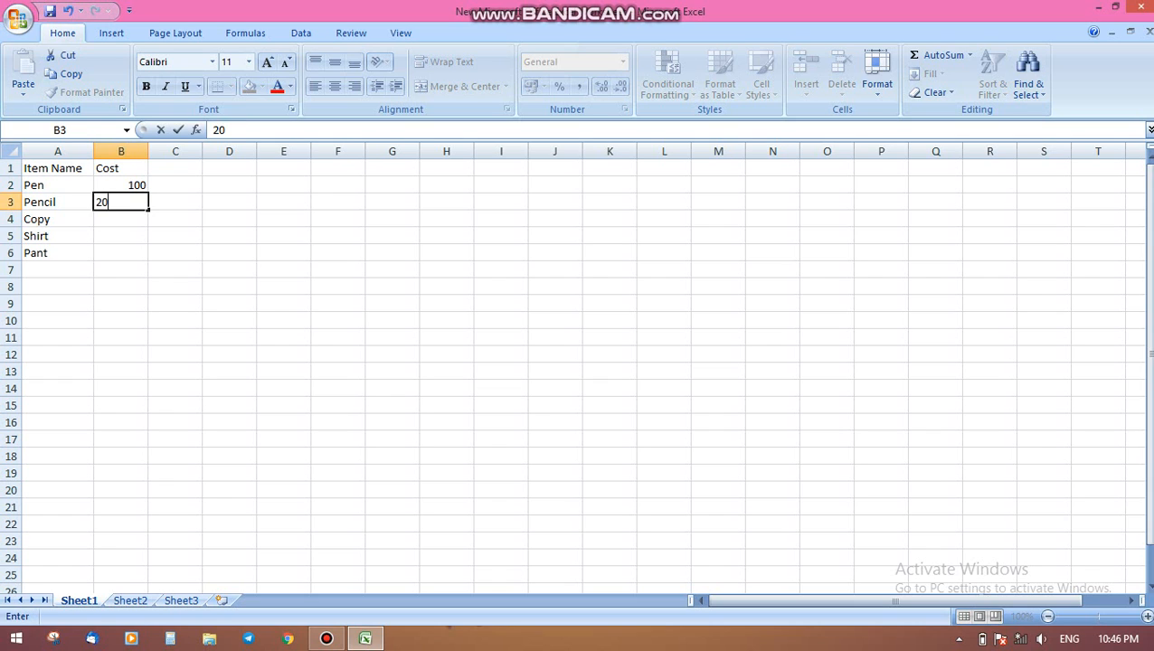
{"action": "key", "text": "Return"}
{"action": "type", "text": "200"}
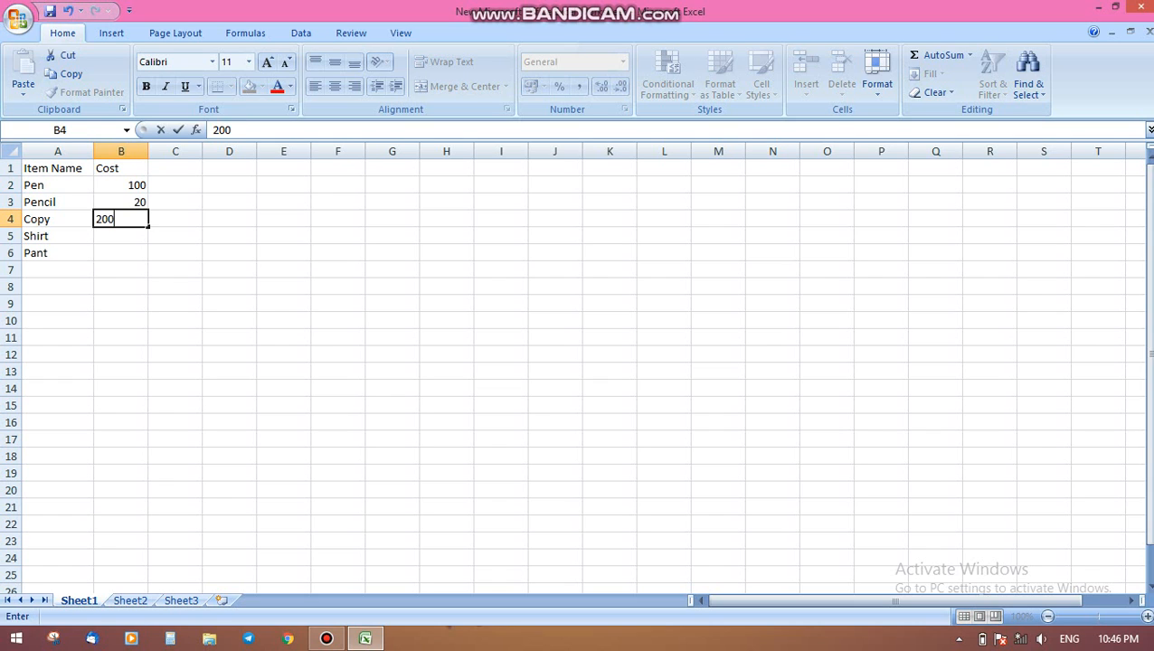
{"action": "key", "text": "Return"}
{"action": "type", "text": "500"}
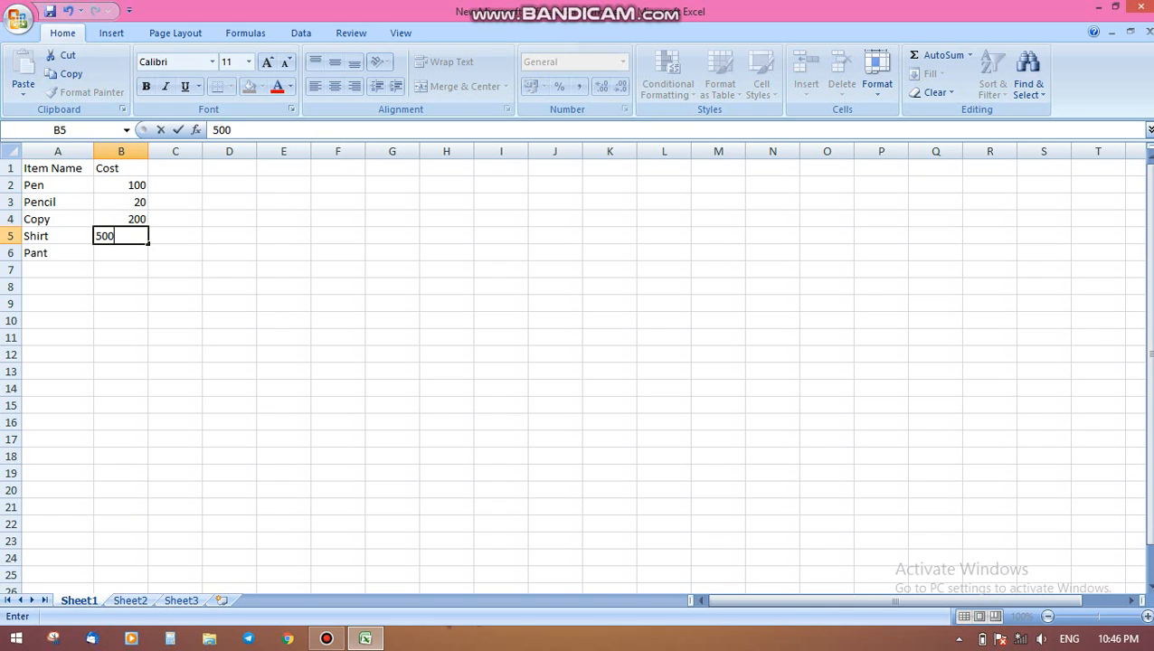
{"action": "key", "text": "Return"}
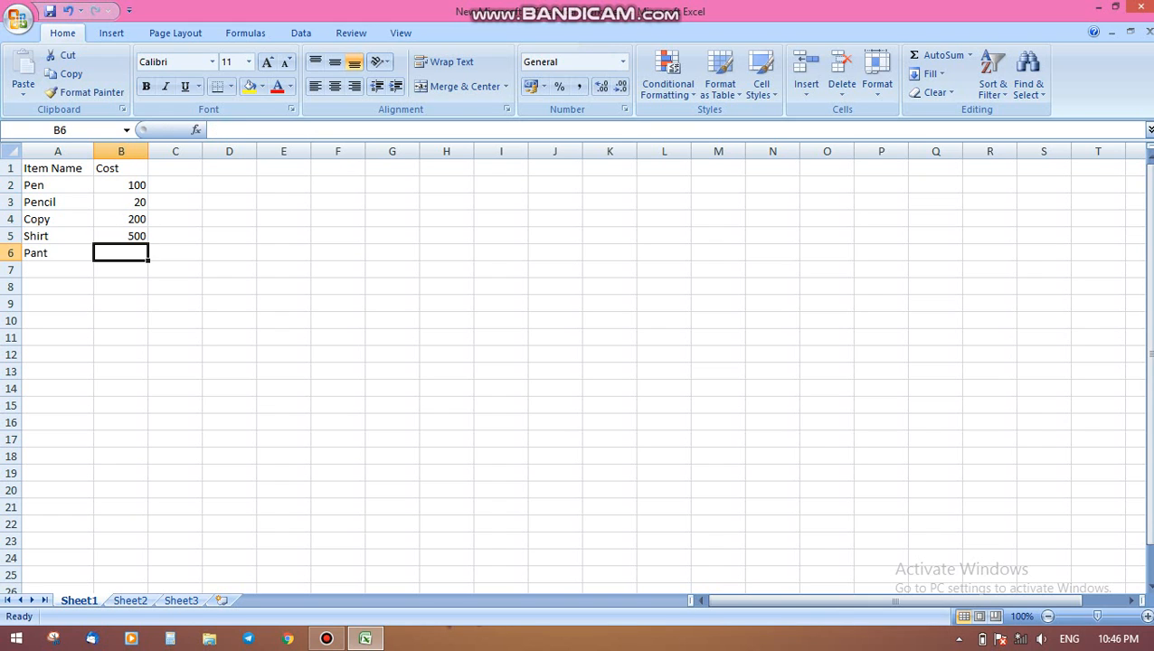
{"action": "type", "text": "600"}
Enter the heading "No. of items" in cell C1 and widen column C to fit it
{"action": "left_click", "coordinate": [175, 168]}
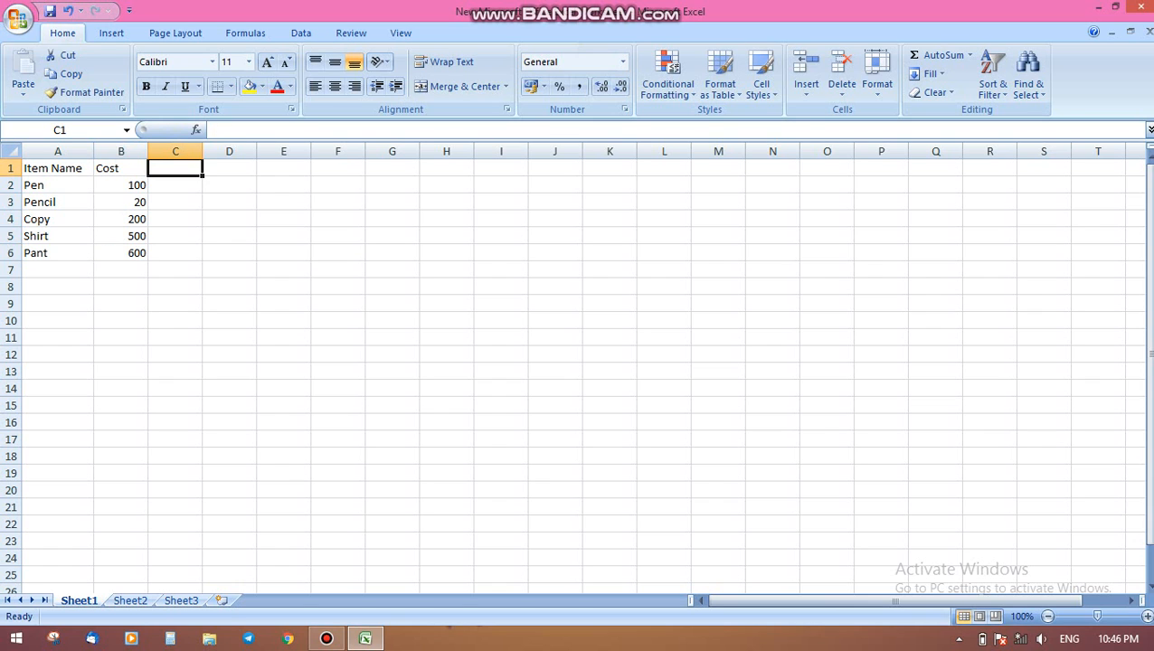
{"action": "type", "text": "No"}
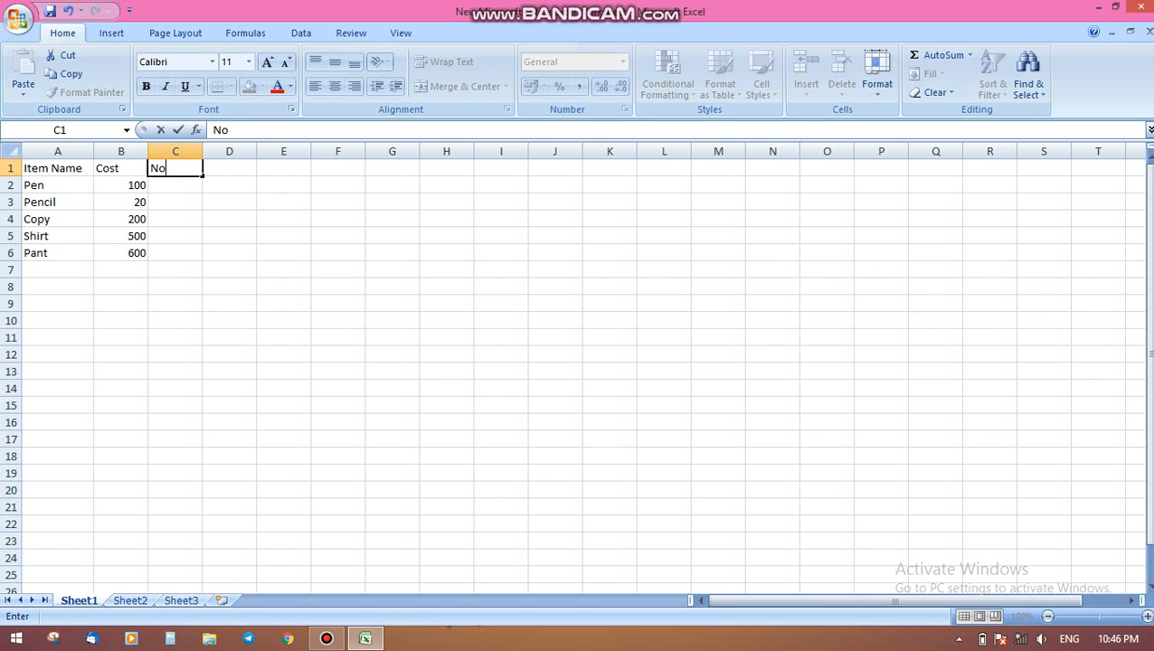
{"action": "type", "text": ". of items"}
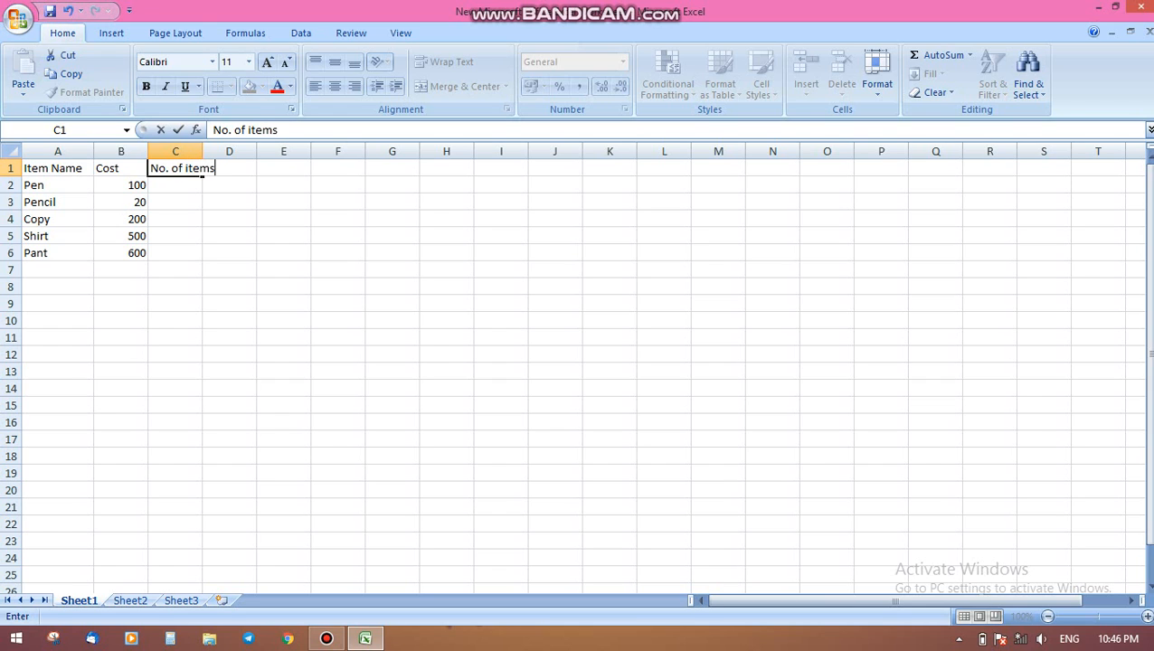
{"action": "left_click", "coordinate": [230, 202]}
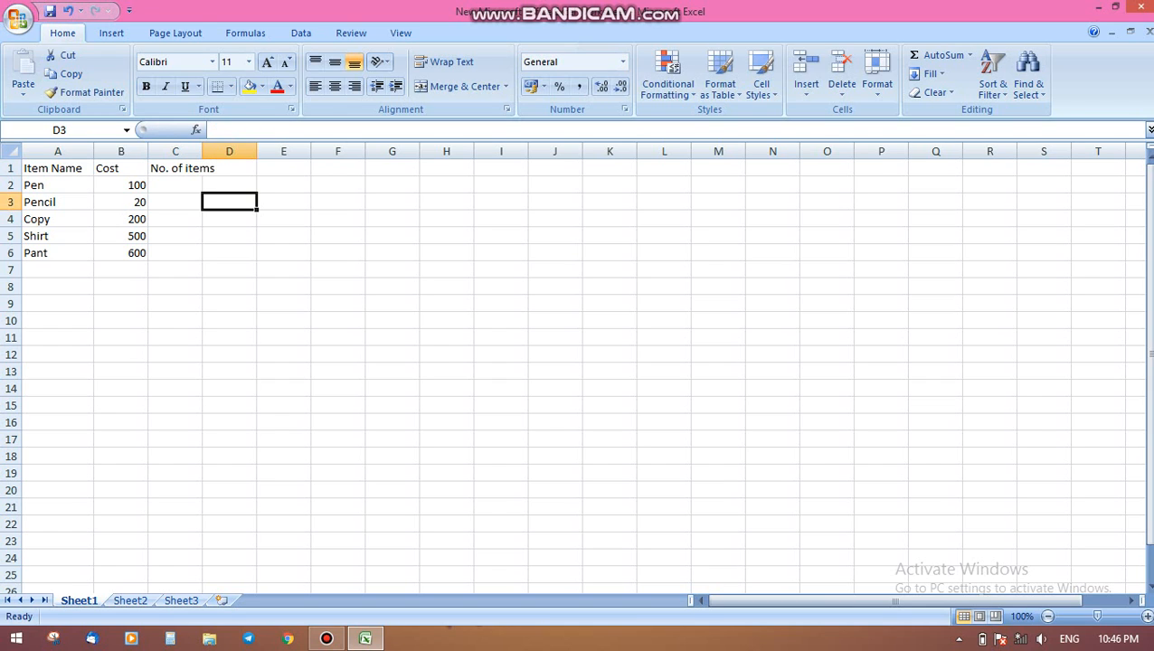
{"action": "left_click_drag", "start_coordinate": [202, 151], "coordinate": [230, 152]}
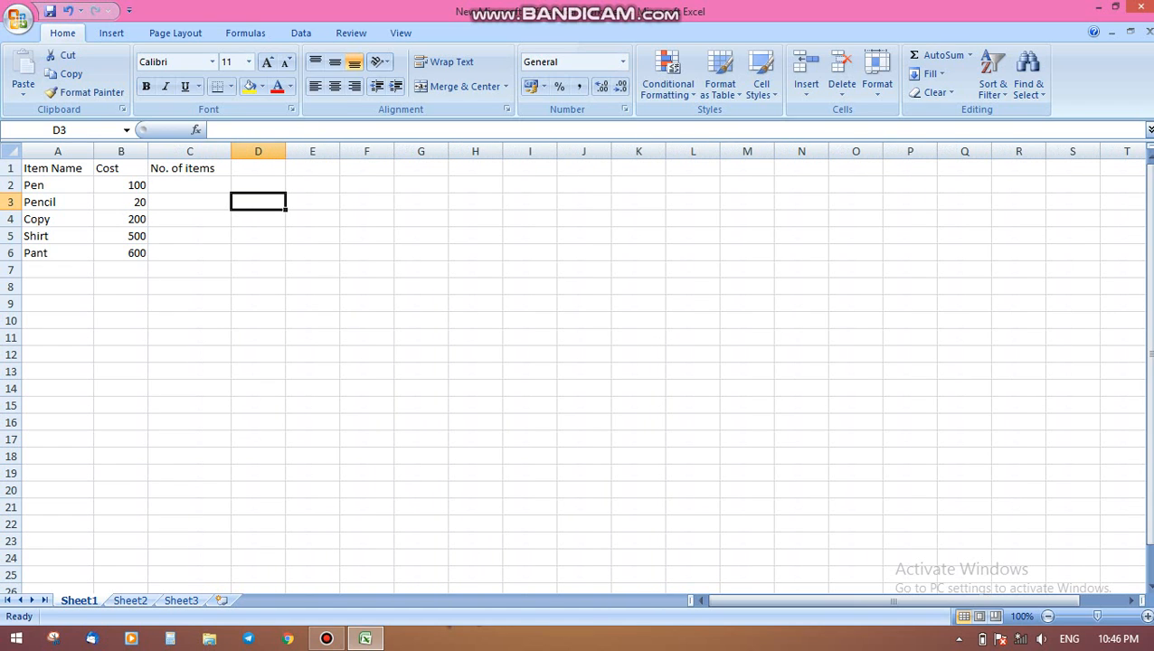
Fill the No. of items column in cells C2 to C6 with 5, 10, 20, 10 and 10
{"action": "left_click", "coordinate": [190, 186]}
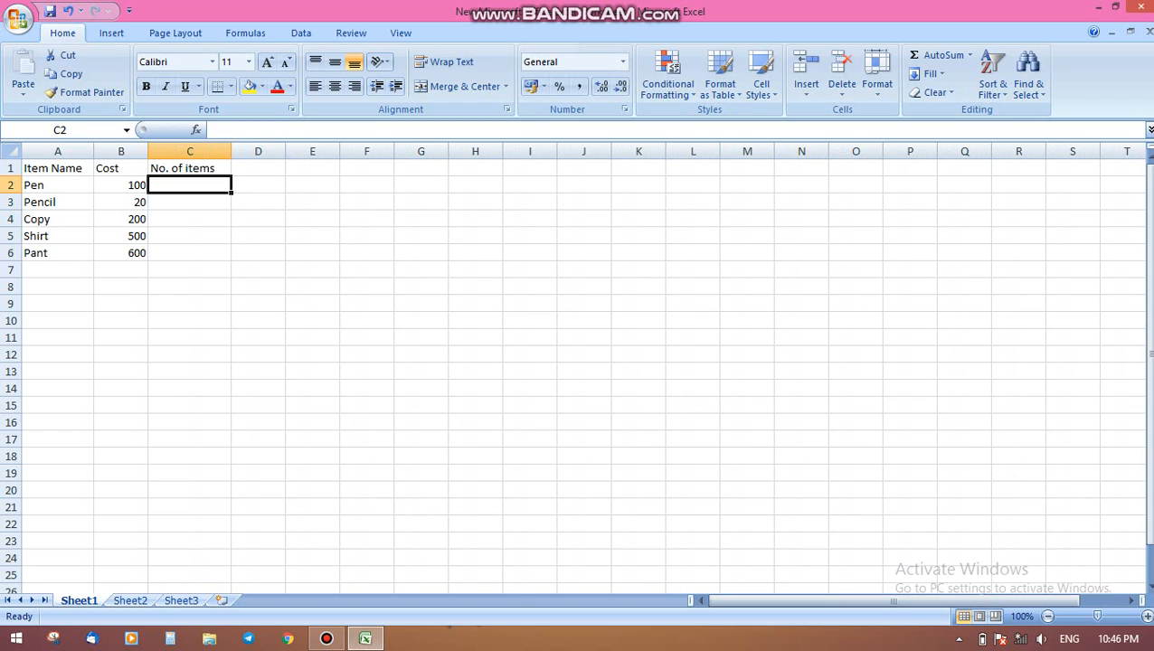
{"action": "type", "text": "5"}
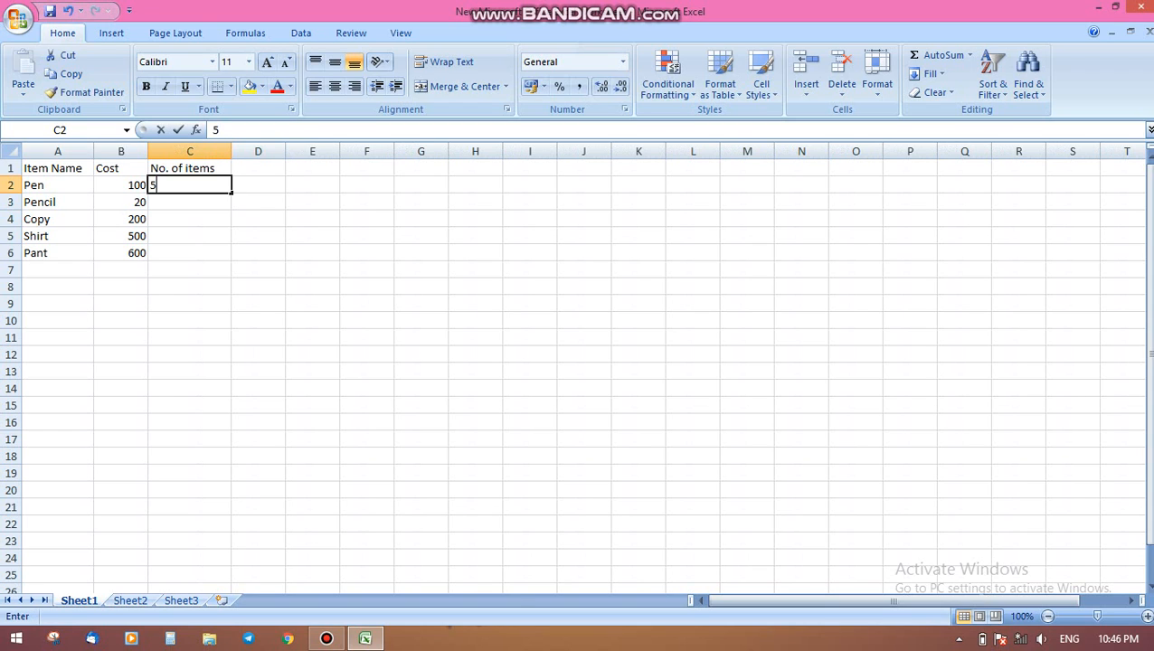
{"action": "key", "text": "Return"}
{"action": "type", "text": "10"}
{"action": "key", "text": "Return"}
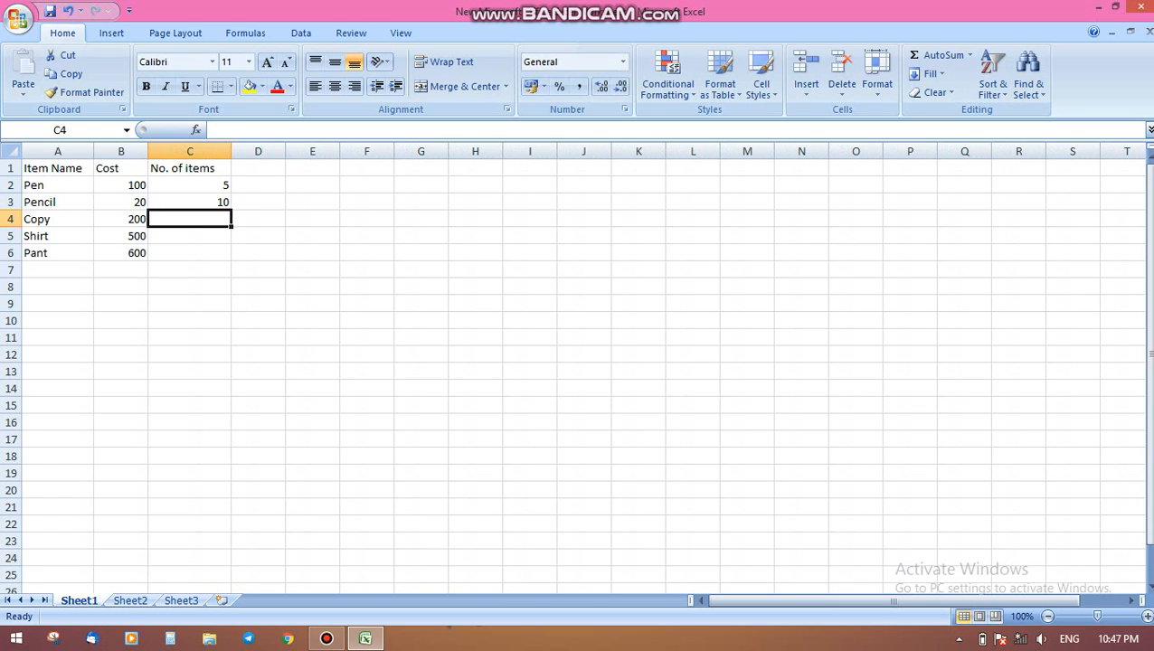
{"action": "type", "text": "20"}
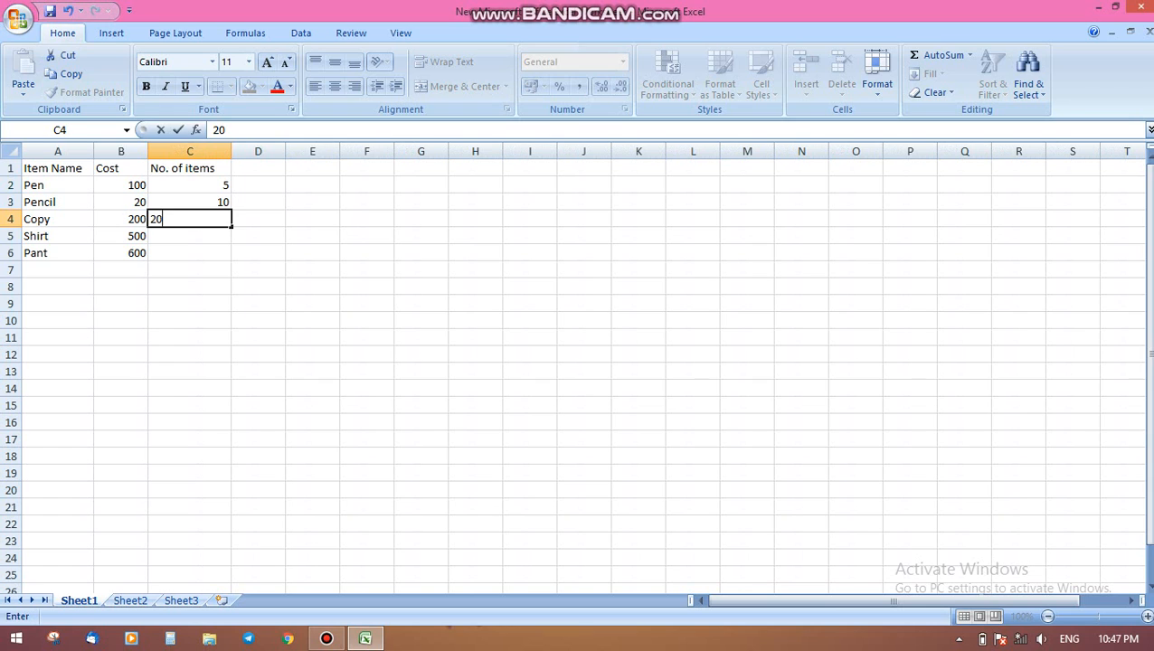
{"action": "key", "text": "Return"}
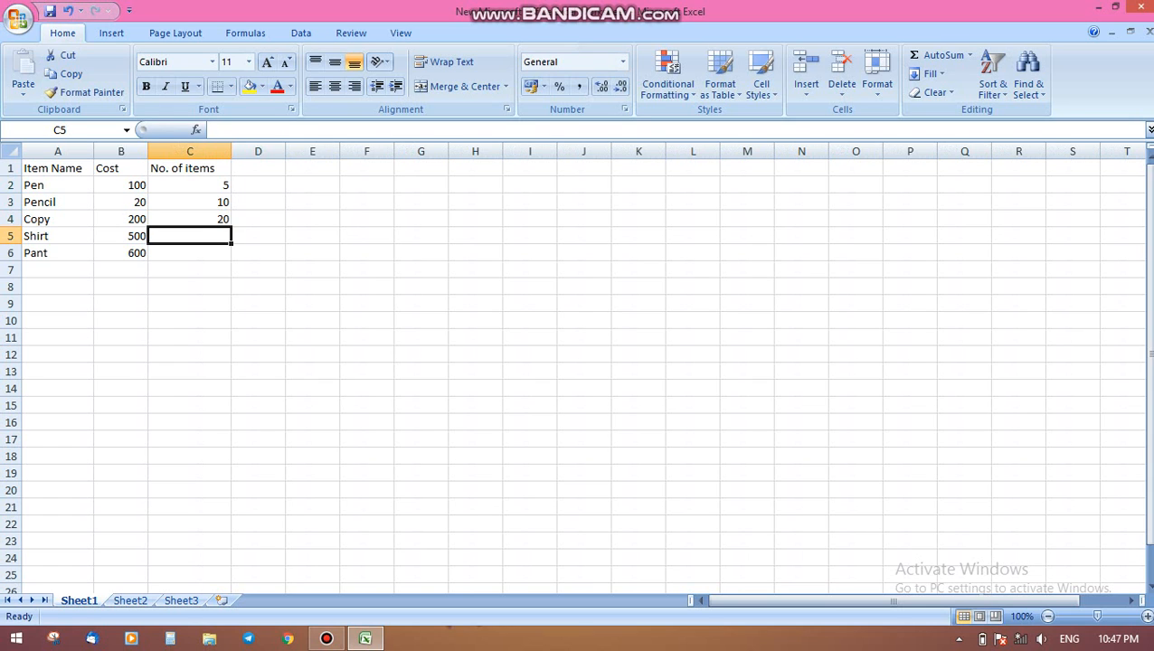
{"action": "type", "text": "10"}
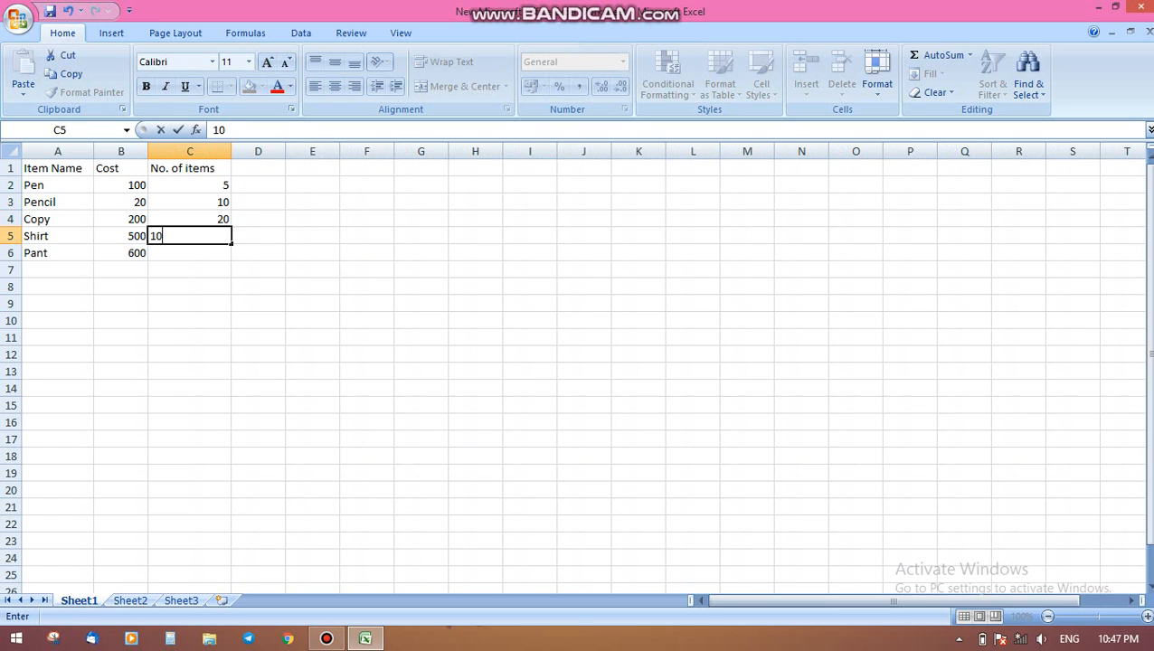
{"action": "key", "text": "Return"}
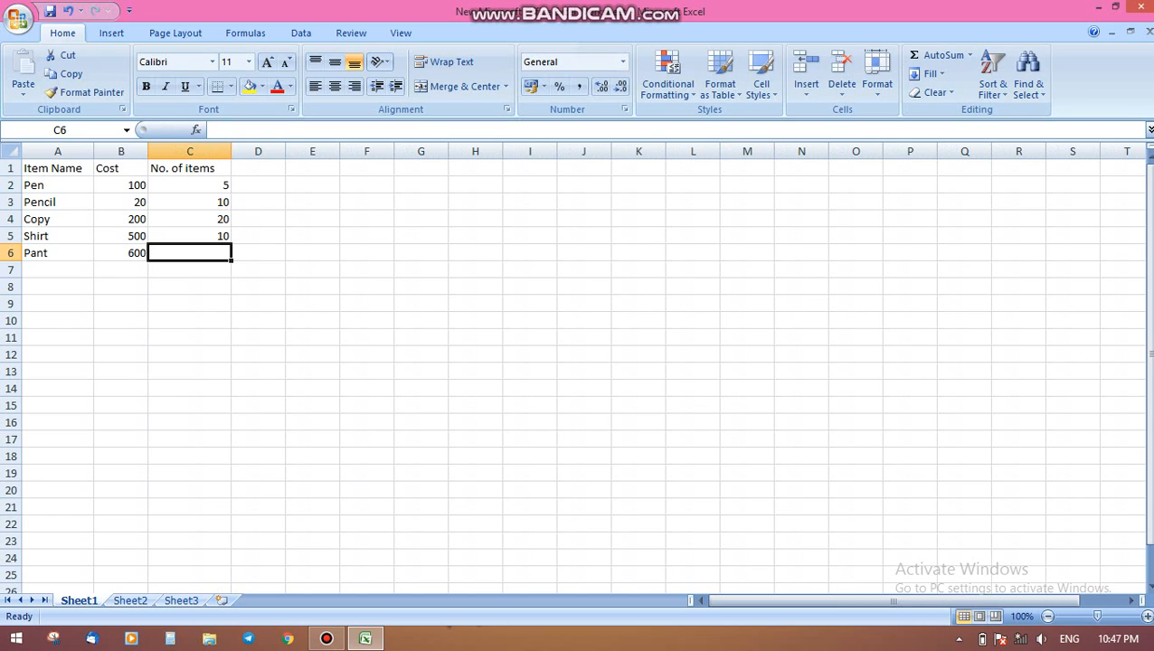
{"action": "type", "text": "10"}
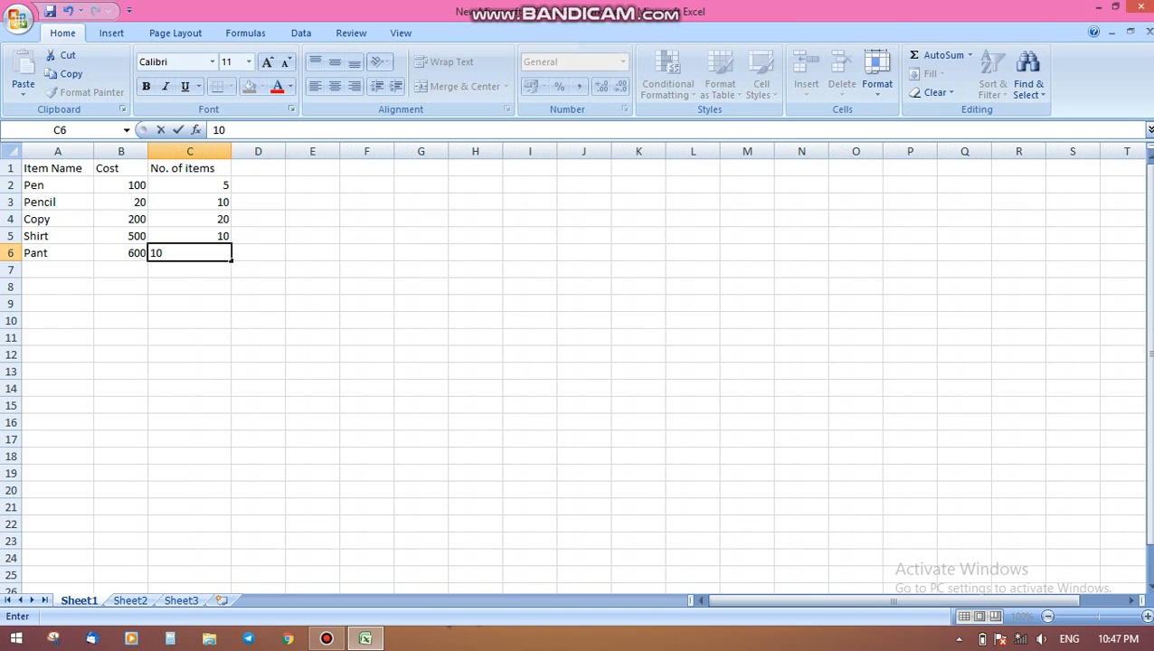
{"action": "key", "text": "Tab"}
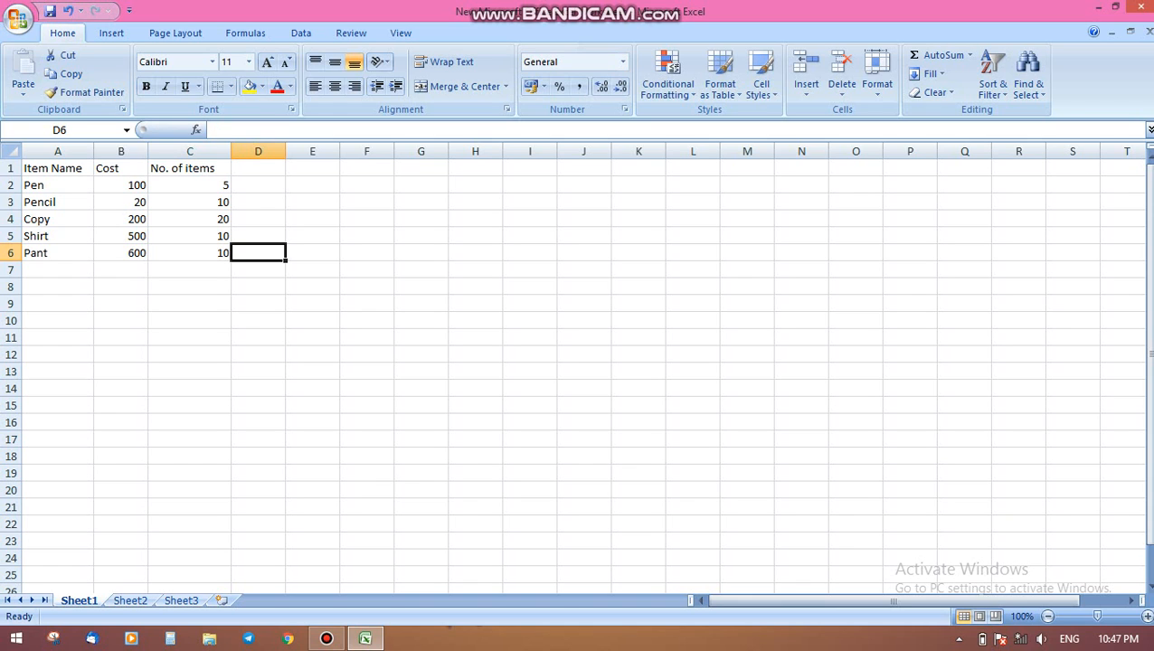
Enter the heading "Total cost" in cell D1, beside the No. of items heading
{"action": "left_click", "coordinate": [258, 168]}
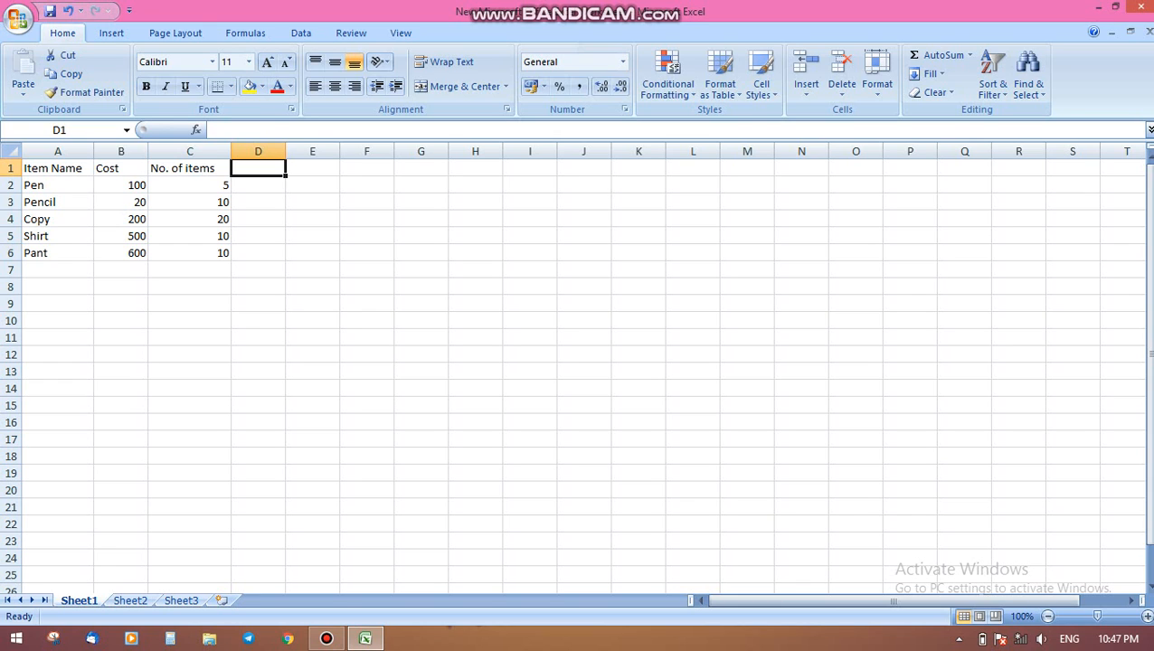
{"action": "type", "text": "Tot"}
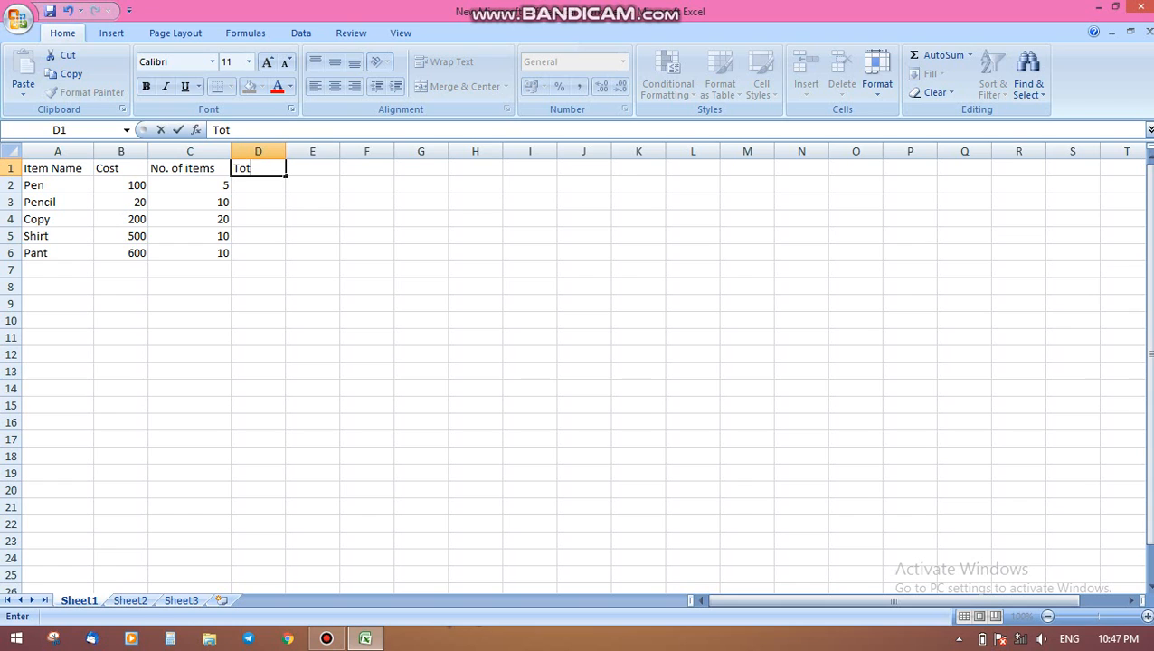
{"action": "type", "text": "al cost"}
{"action": "key", "text": "Return"}
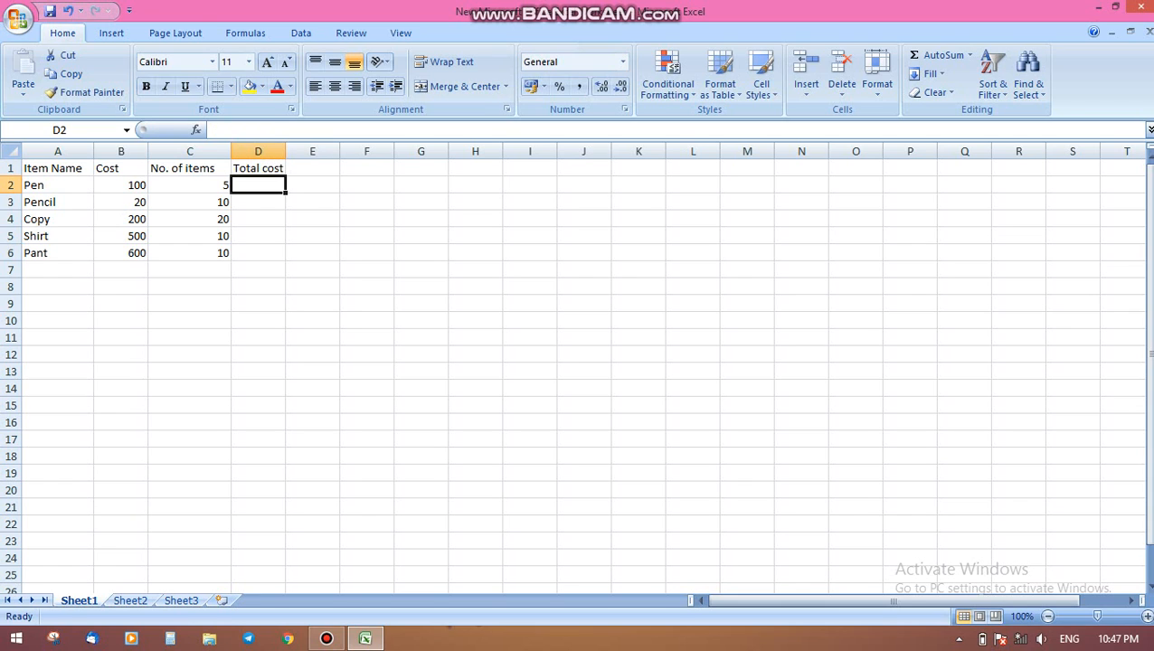
Calculate the Pen's total cost in cell D2 with the formula =B2*C2
{"action": "type", "text": "="}
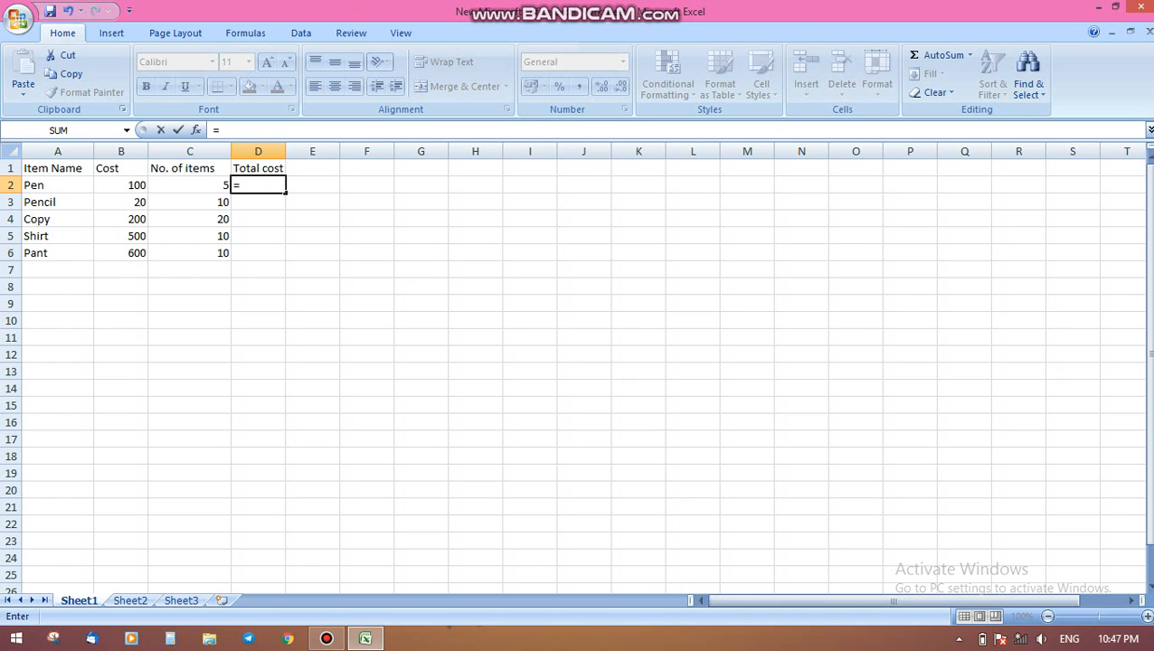
{"action": "left_click", "coordinate": [121, 185]}
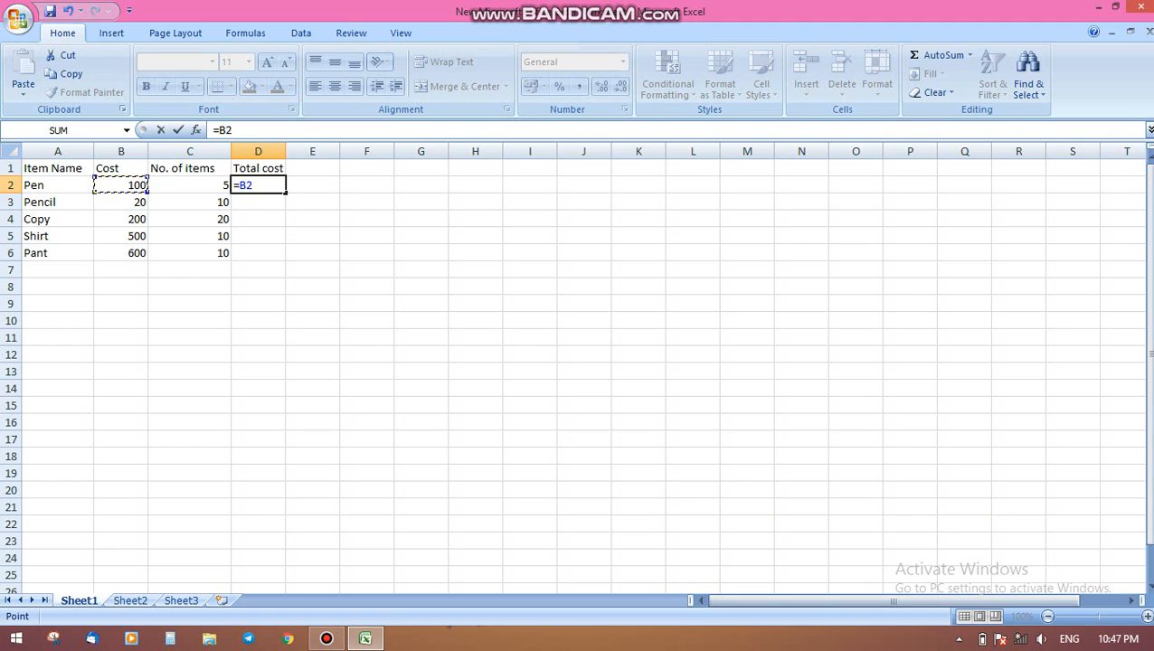
{"action": "type", "text": "*"}
{"action": "left_click", "coordinate": [189, 185]}
{"action": "key", "text": "Return"}
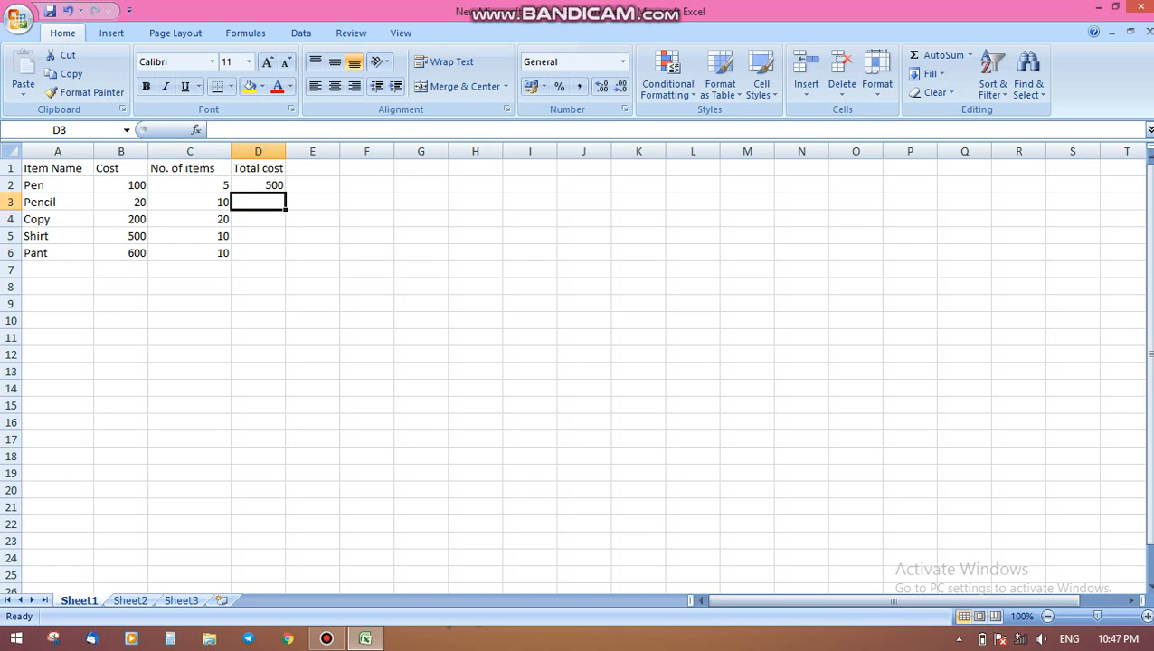
Calculate the Pencil's total cost in cell D3 with the formula =B3*C3
{"action": "type", "text": "="}
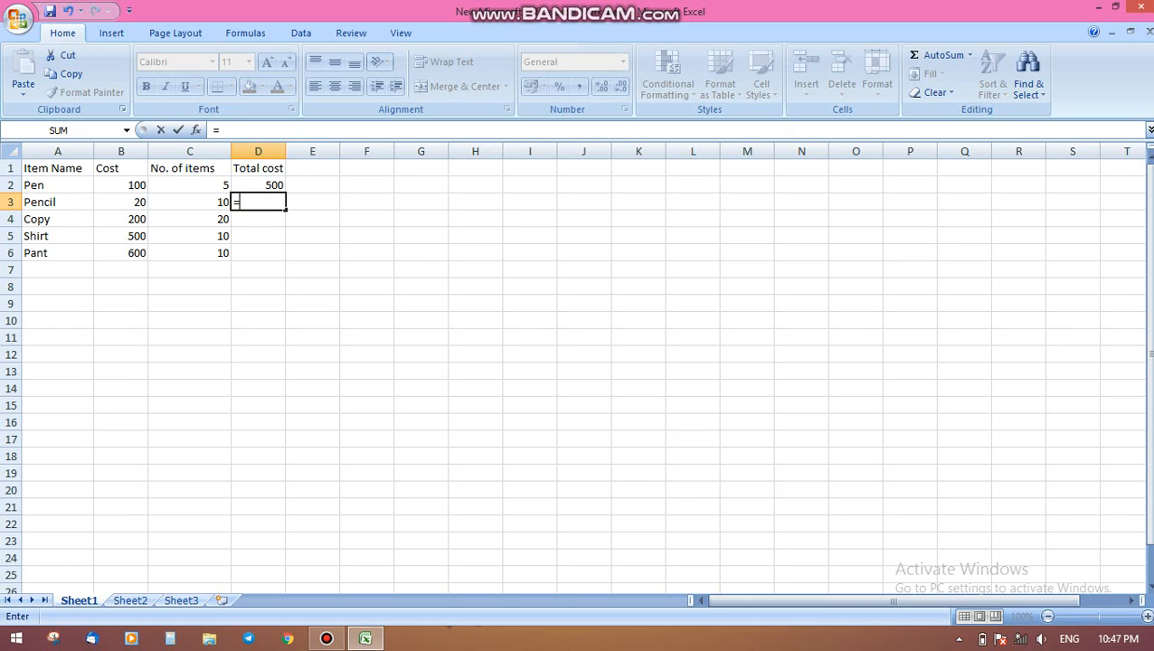
{"action": "key", "text": "Left"}
{"action": "key", "text": "Left"}
{"action": "type", "text": "*"}
{"action": "key", "text": "Left"}
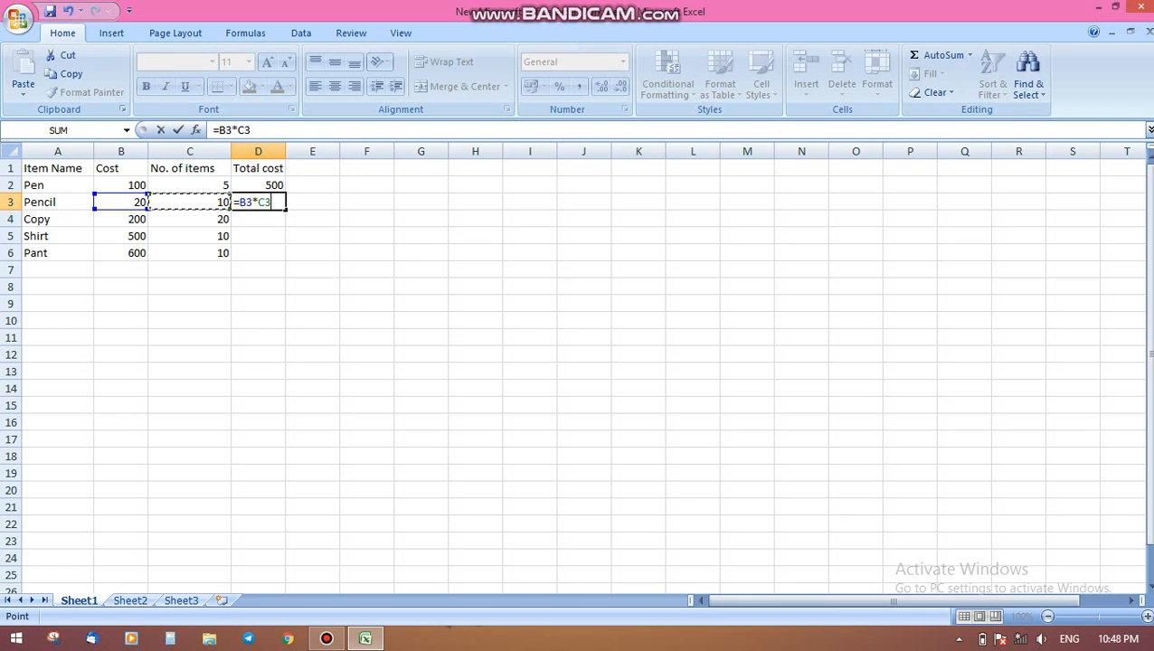
{"action": "key", "text": "Return"}
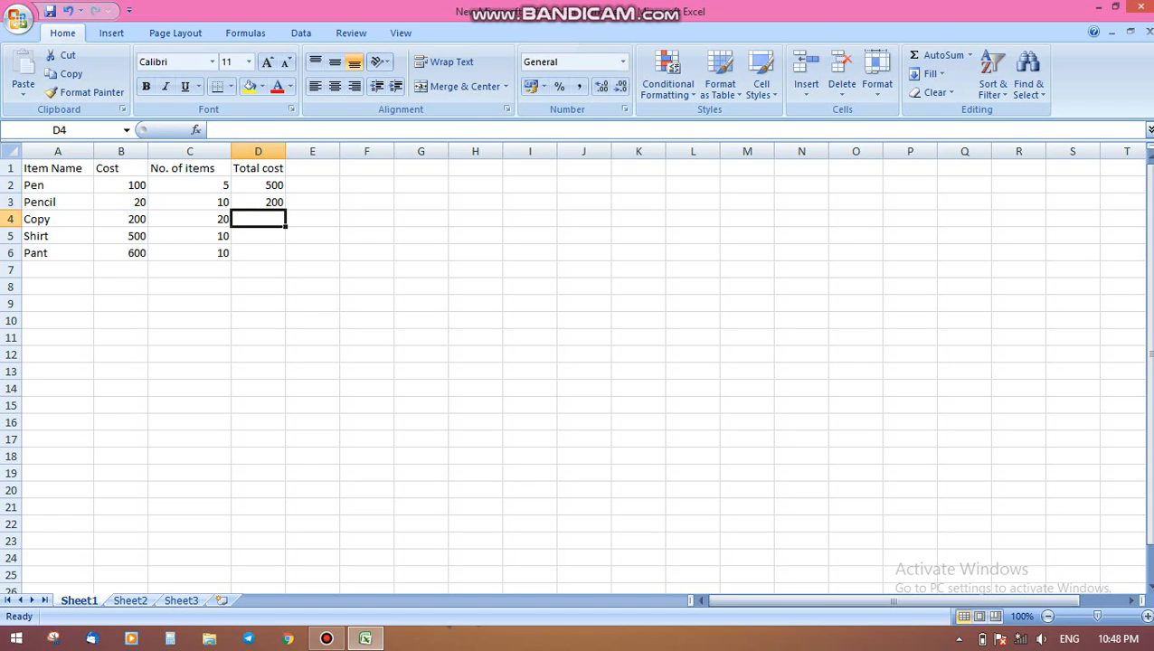
Copy the total cost formula from cell D2 into cells D4, D5 and D6 for Copy, Shirt and Pant
{"action": "left_click", "coordinate": [259, 185]}
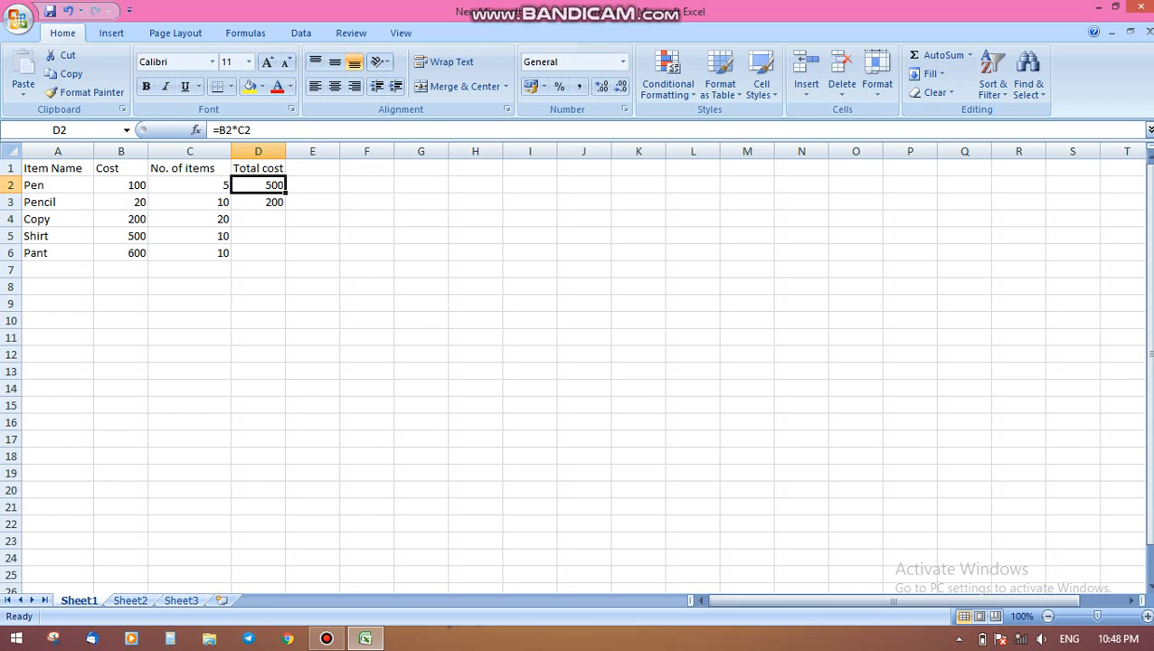
{"action": "right_click", "coordinate": [248, 187]}
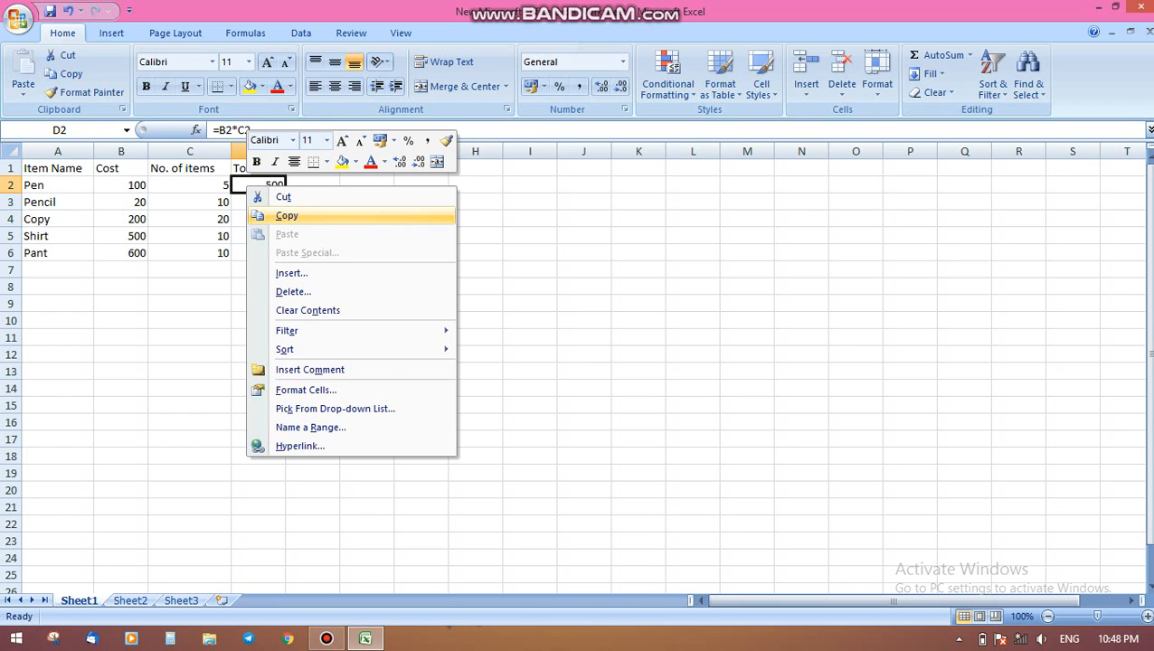
{"action": "left_click", "coordinate": [271, 215]}
{"action": "right_click", "coordinate": [246, 220]}
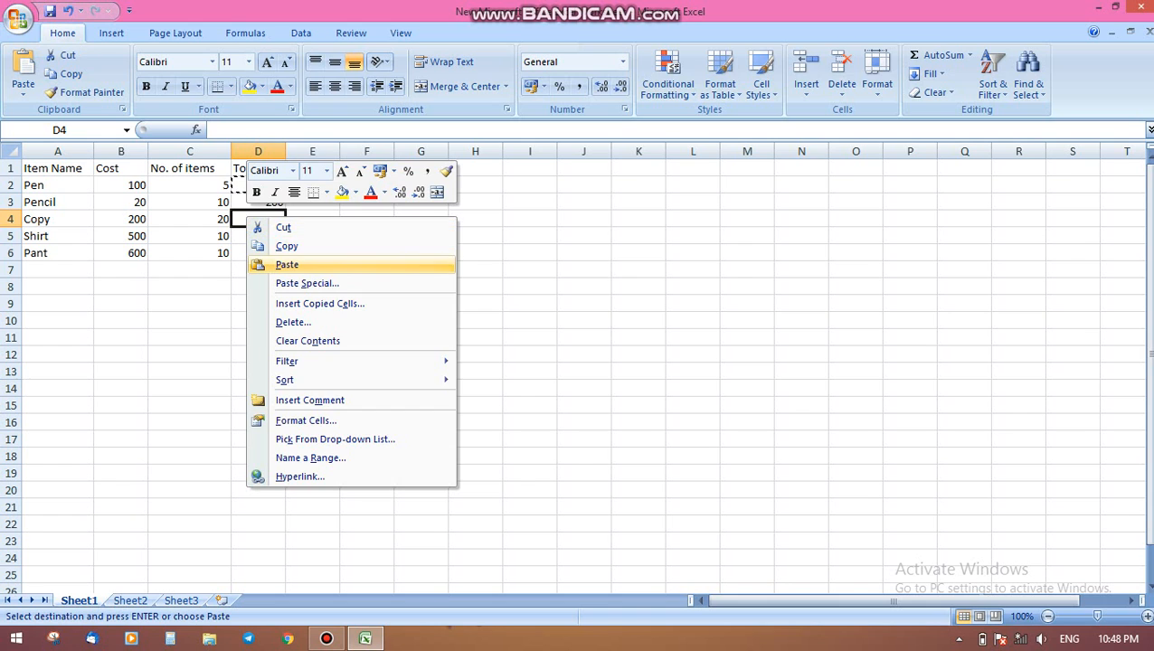
{"action": "left_click", "coordinate": [287, 264]}
{"action": "left_click", "coordinate": [276, 237]}
{"action": "right_click", "coordinate": [260, 237]}
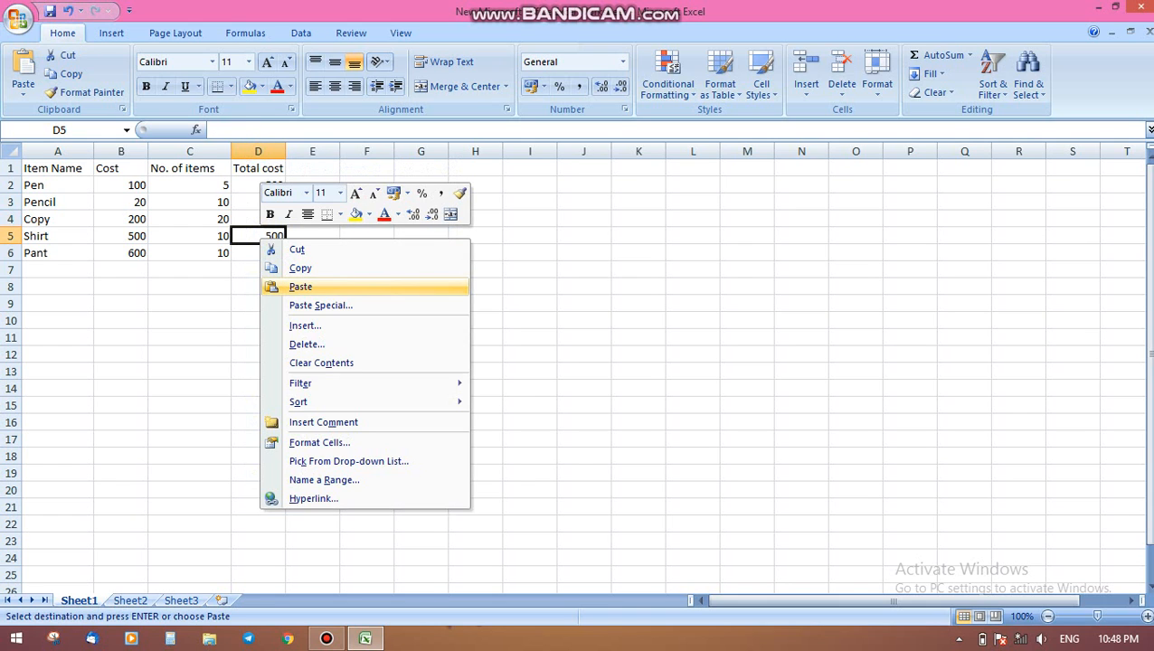
{"action": "left_click", "coordinate": [300, 287]}
{"action": "left_click", "coordinate": [263, 254]}
{"action": "right_click", "coordinate": [263, 255]}
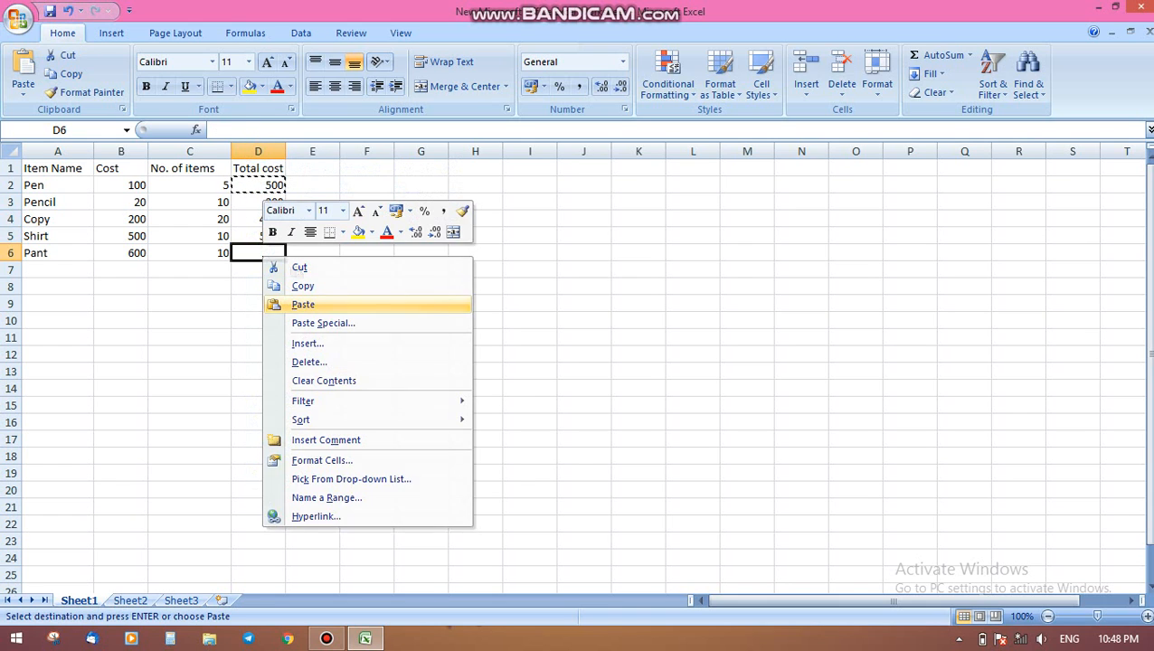
{"action": "left_click", "coordinate": [303, 305]}
{"action": "key", "text": "Escape"}
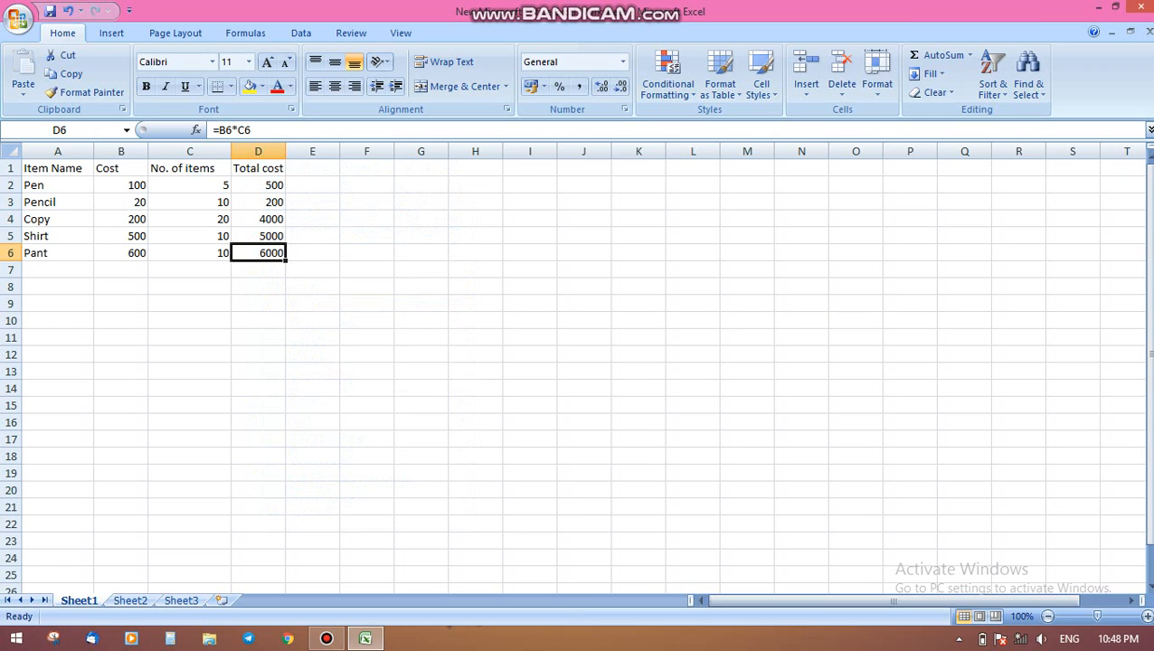
Examine the total cost formula of each item in cells D2 to D6
{"action": "left_click", "coordinate": [258, 186]}
{"action": "left_click", "coordinate": [259, 202]}
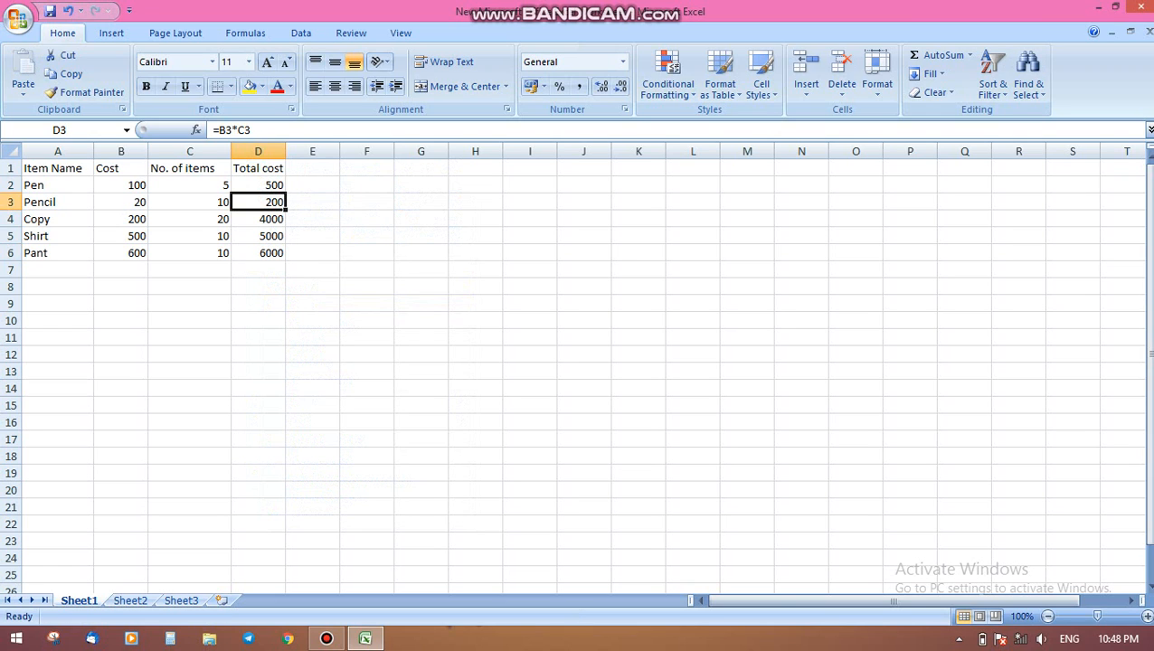
{"action": "left_click", "coordinate": [259, 219]}
{"action": "left_click", "coordinate": [259, 237]}
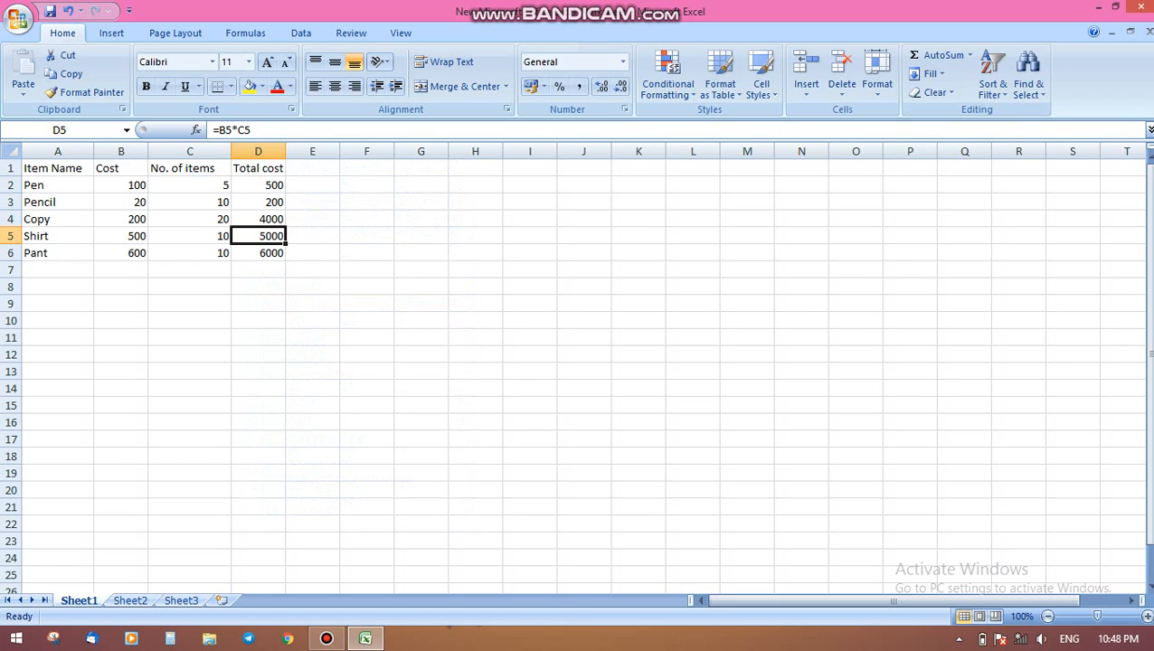
{"action": "left_click", "coordinate": [259, 253]}
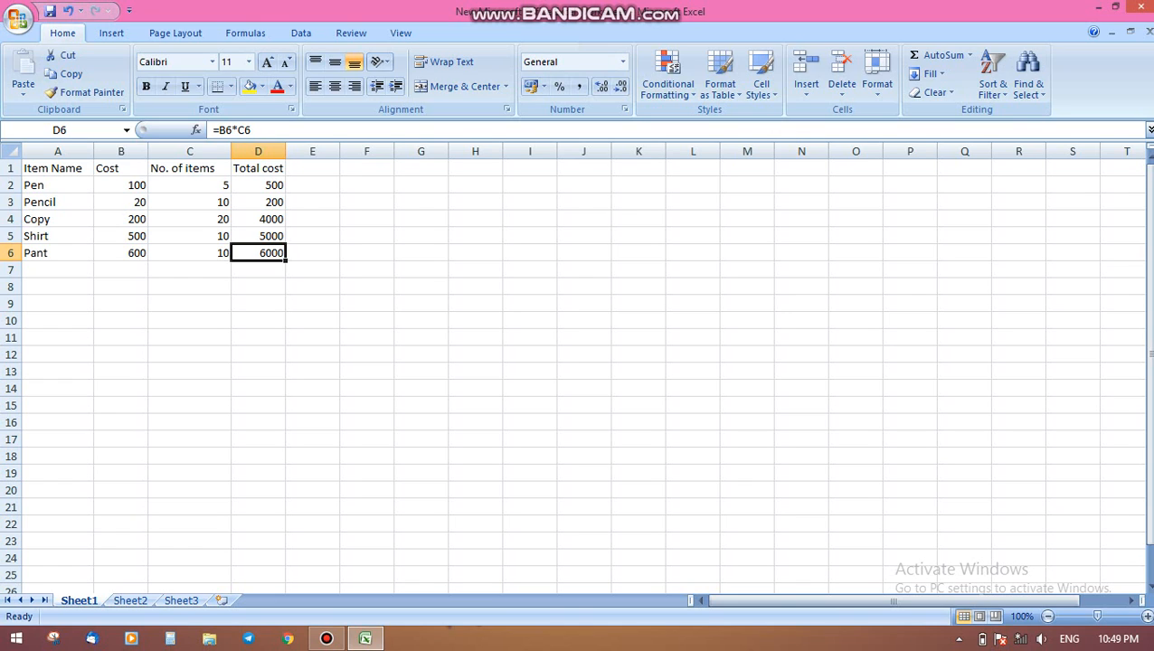
{"action": "key", "text": "Up"}
{"action": "key", "text": "Up"}
{"action": "key", "text": "Up"}
{"action": "key", "text": "Up"}
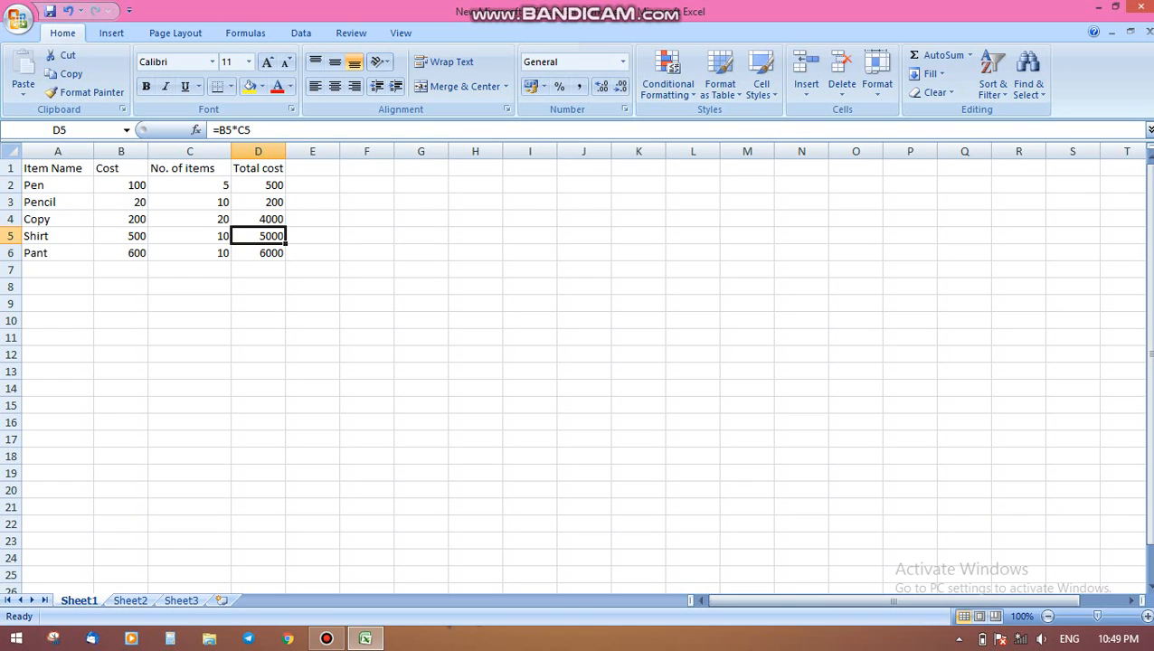
{"action": "key", "text": "Down"}
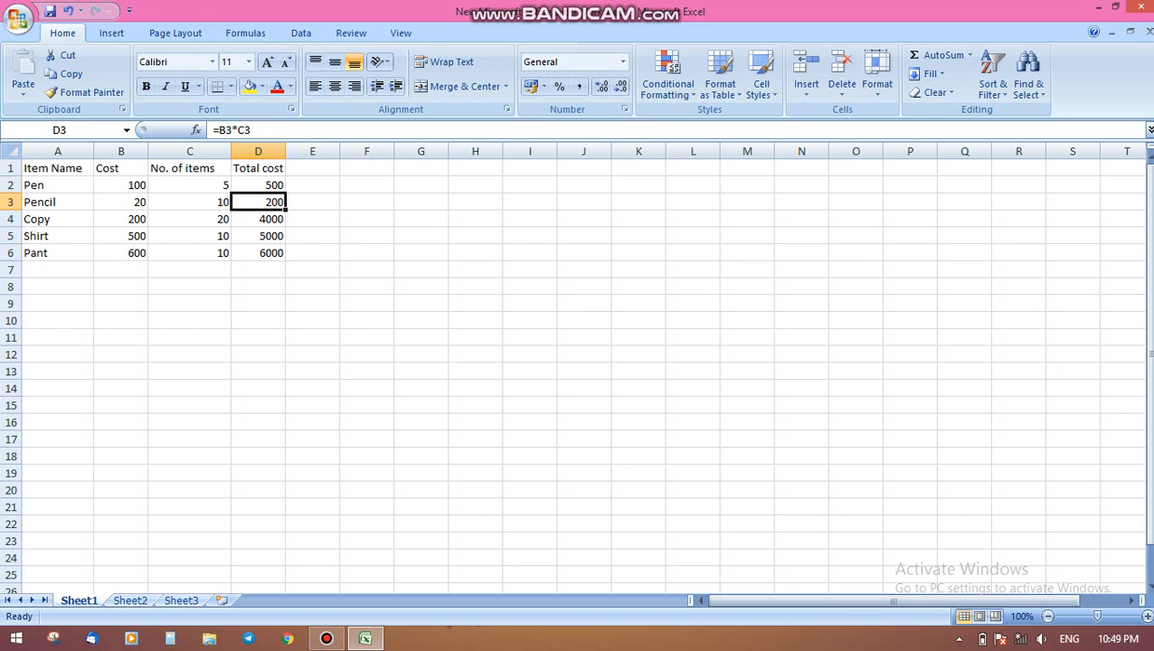
{"action": "key", "text": "Down"}
{"action": "key", "text": "Down"}
{"action": "key", "text": "Up"}
{"action": "key", "text": "Down"}
{"action": "key", "text": "Down"}
{"action": "key", "text": "Down"}
{"action": "key", "text": "Up"}
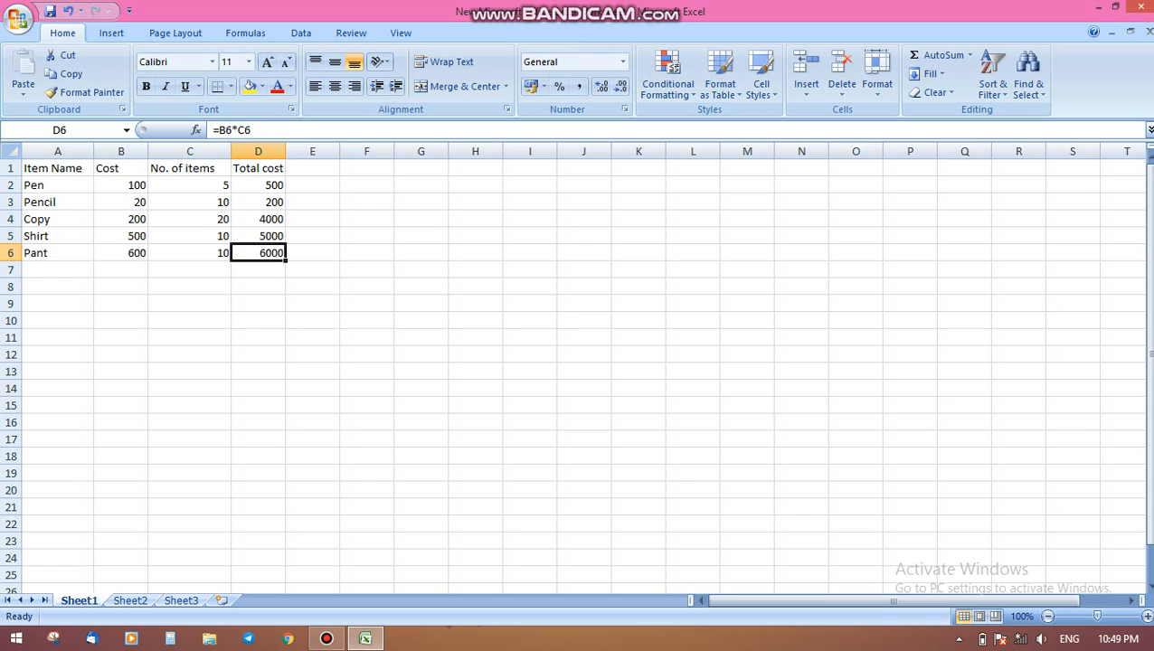
Enter the heading "dis in %" in cell E1, beside the Total cost heading
{"action": "left_click", "coordinate": [312, 168]}
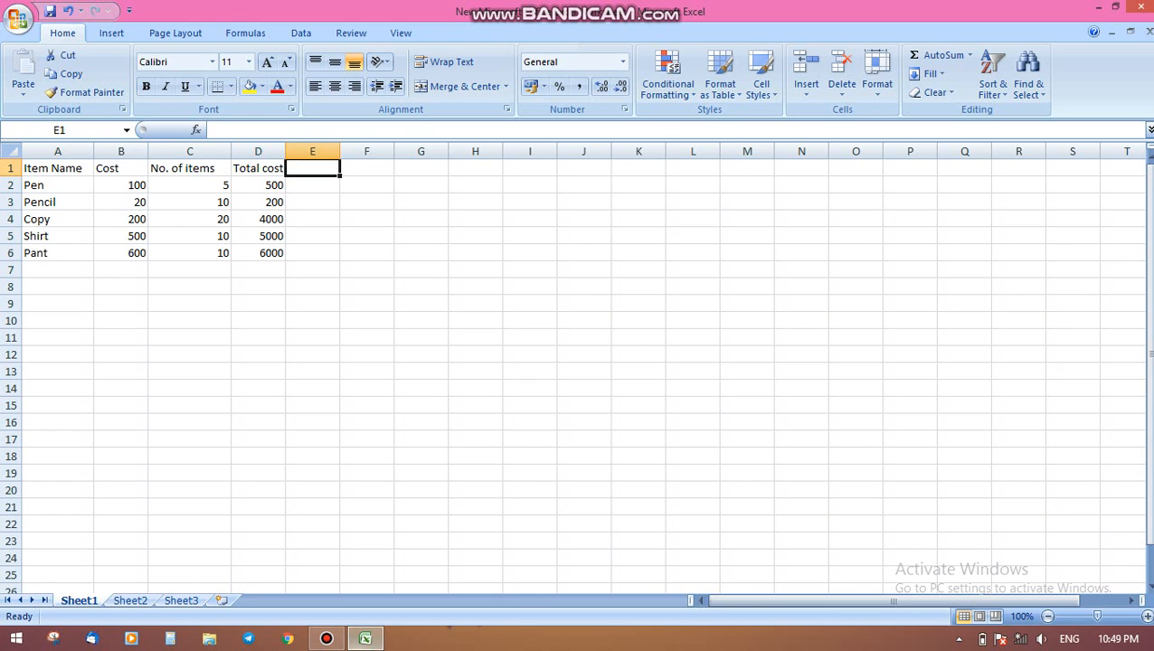
{"action": "left_click", "coordinate": [327, 639]}
{"action": "left_click", "coordinate": [327, 639]}
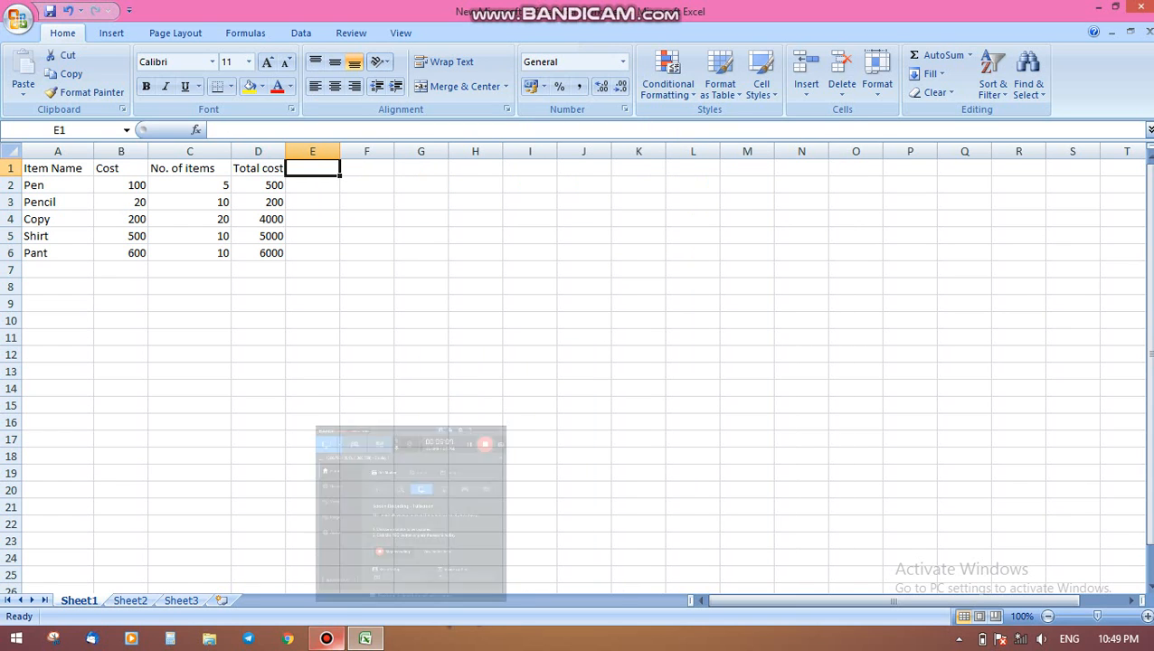
{"action": "type", "text": "d"}
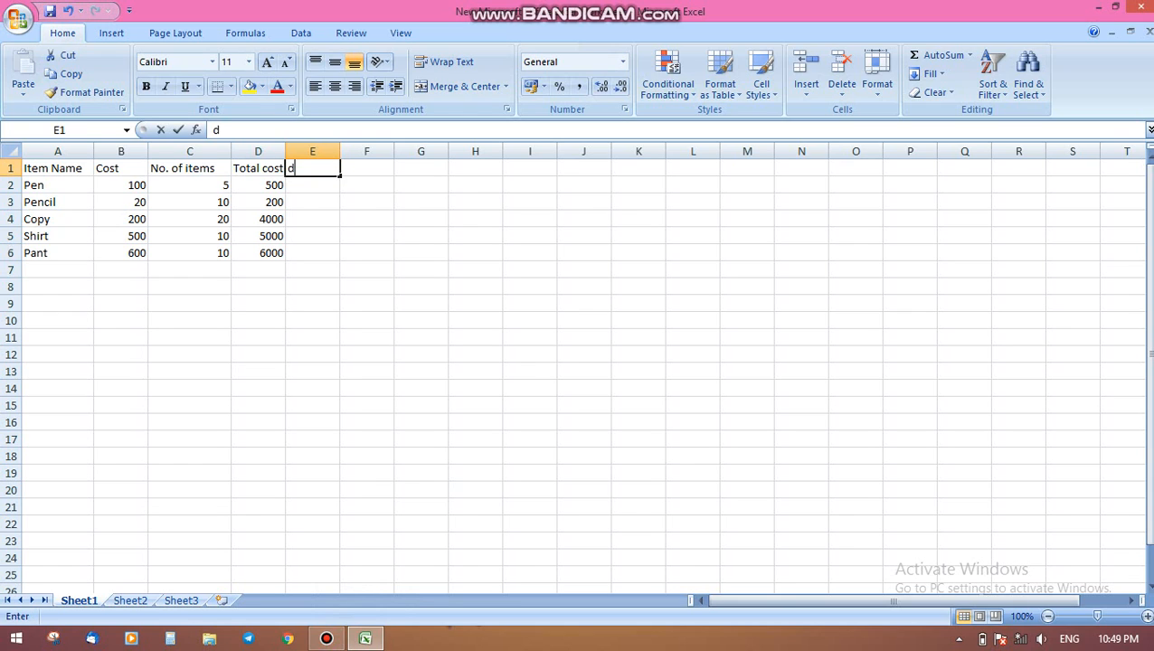
{"action": "type", "text": "is"}
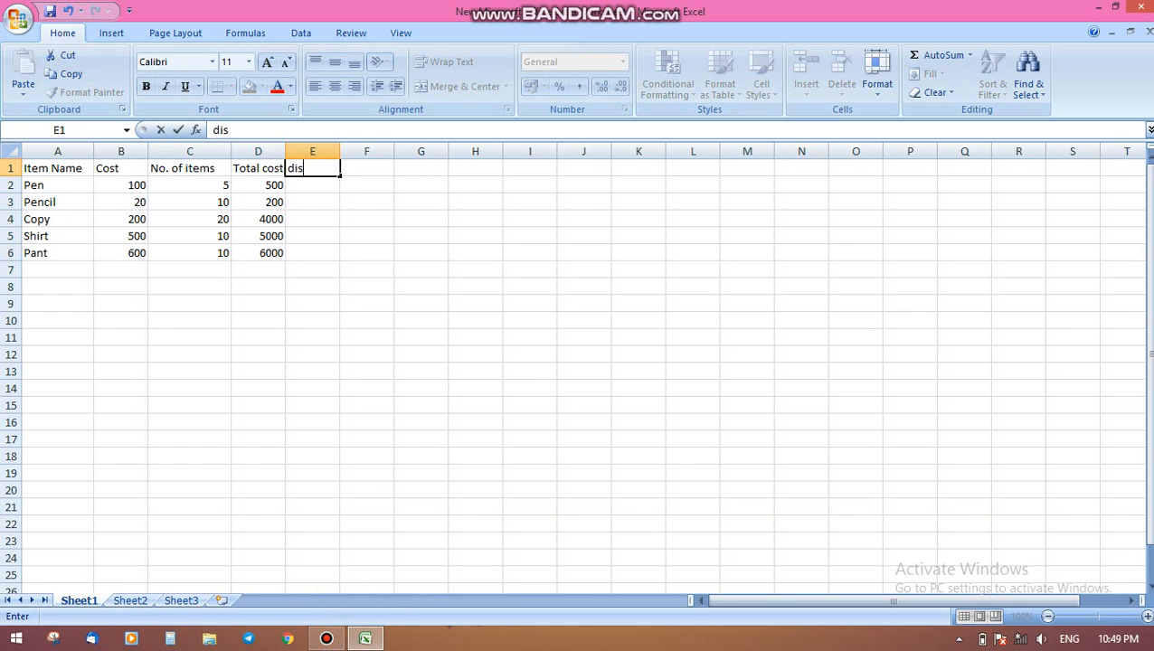
{"action": "type", "text": " in %"}
{"action": "key", "text": "Return"}
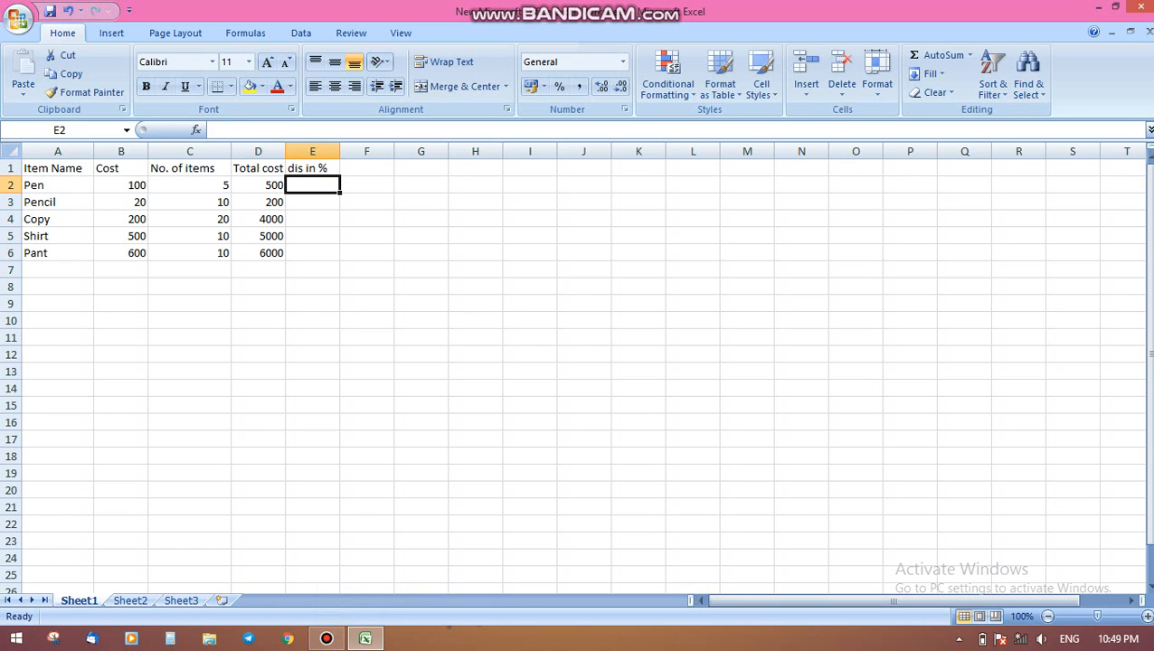
Fill the discount percentage column in cells E2 to E6 with 20%, 30%, 20%, 10% and 15%
{"action": "type", "text": "20%"}
{"action": "key", "text": "Return"}
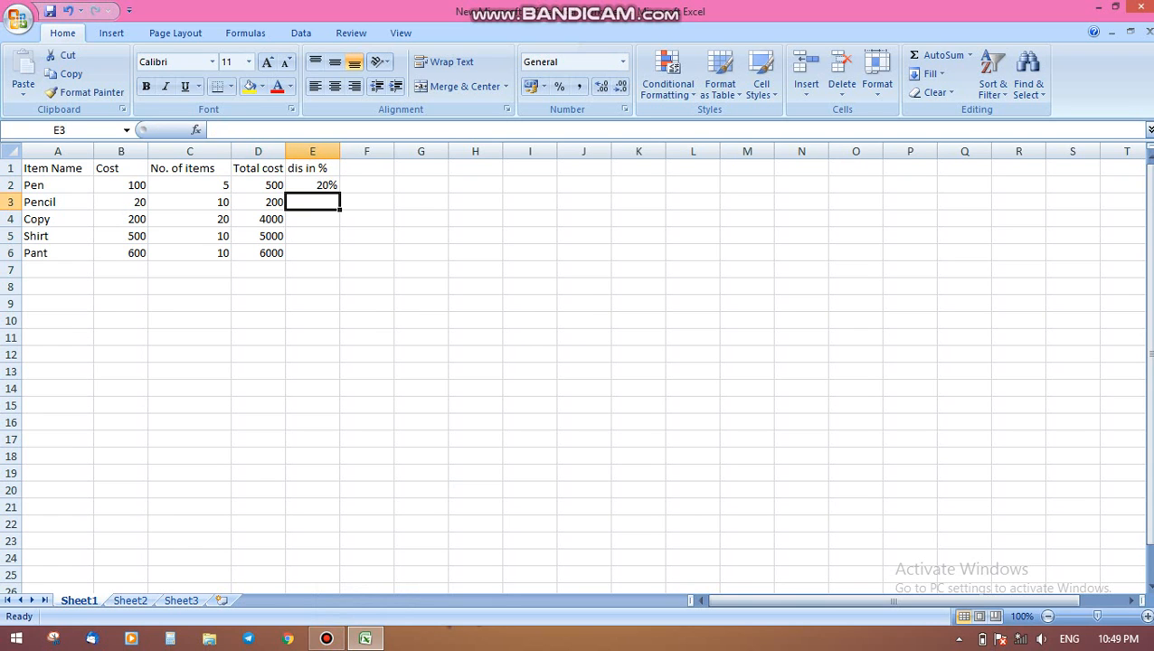
{"action": "type", "text": "30%"}
{"action": "key", "text": "Return"}
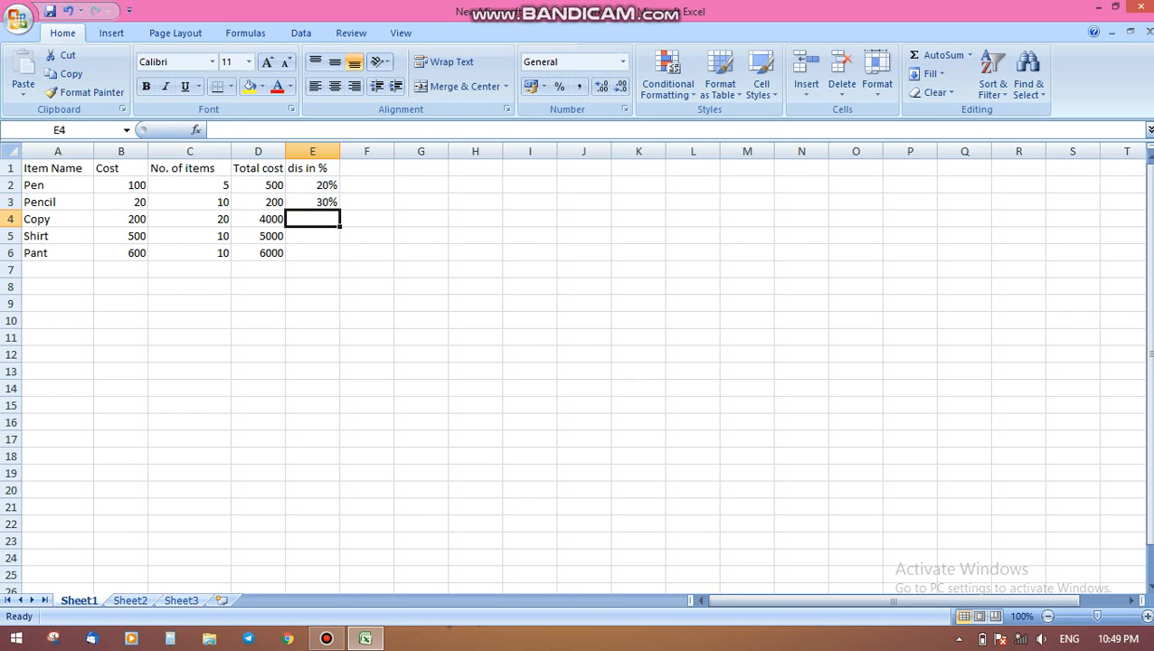
{"action": "type", "text": "20%"}
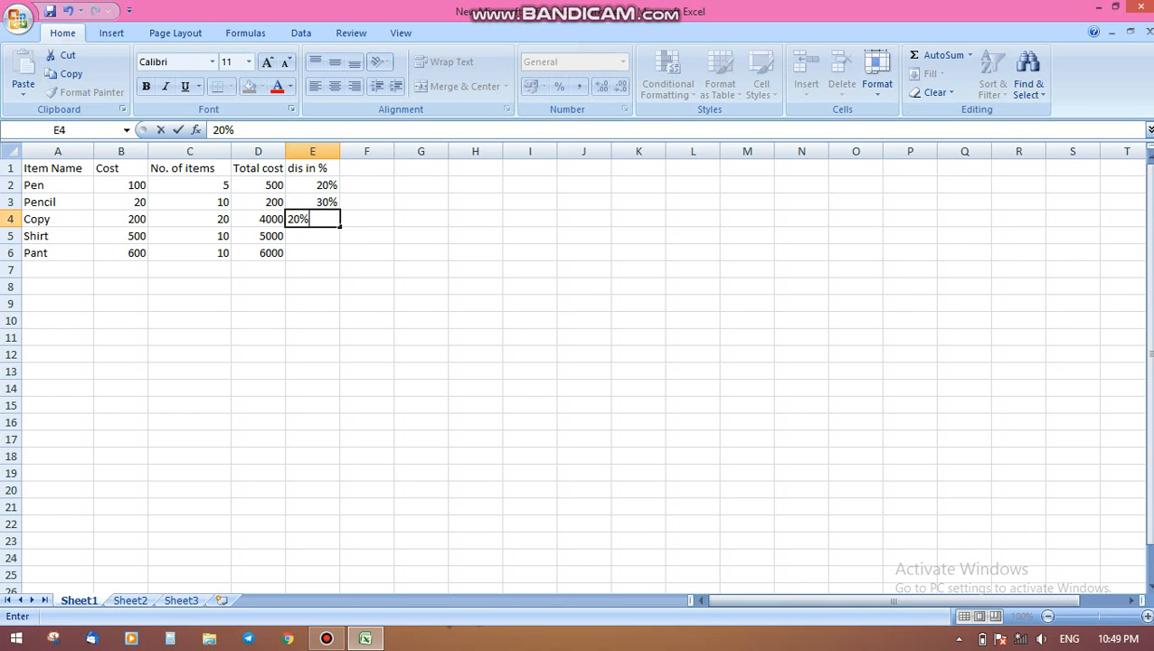
{"action": "key", "text": "Return"}
{"action": "type", "text": "10"}
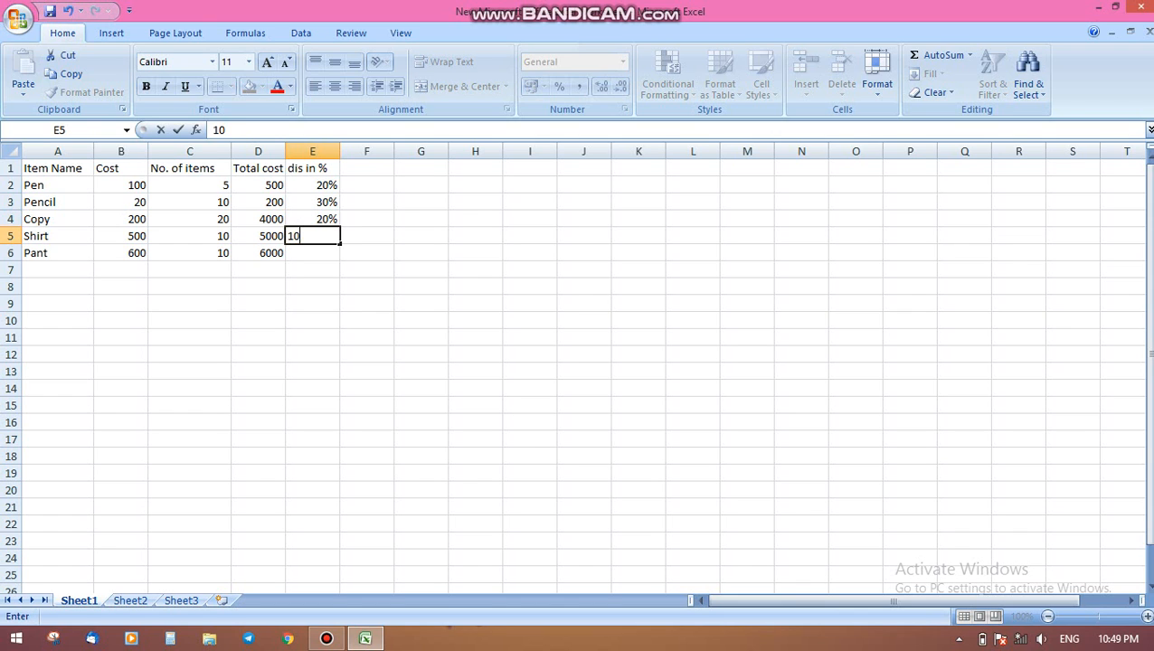
{"action": "type", "text": "%"}
{"action": "key", "text": "Return"}
{"action": "type", "text": "15"}
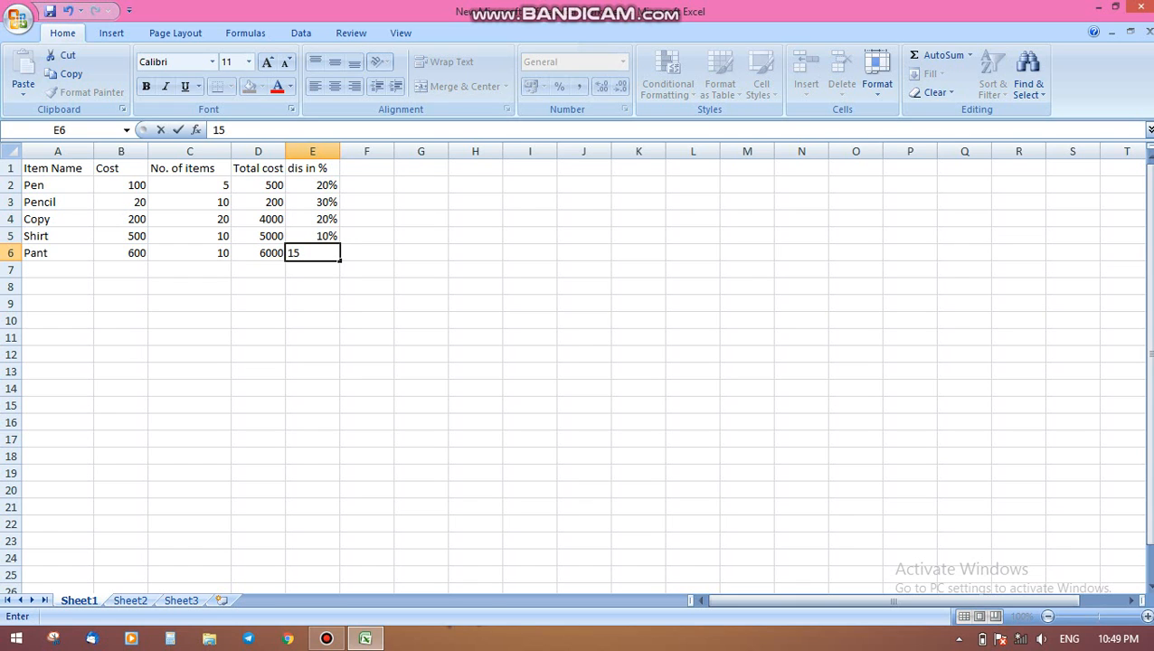
{"action": "type", "text": "%"}
{"action": "key", "text": "Tab"}
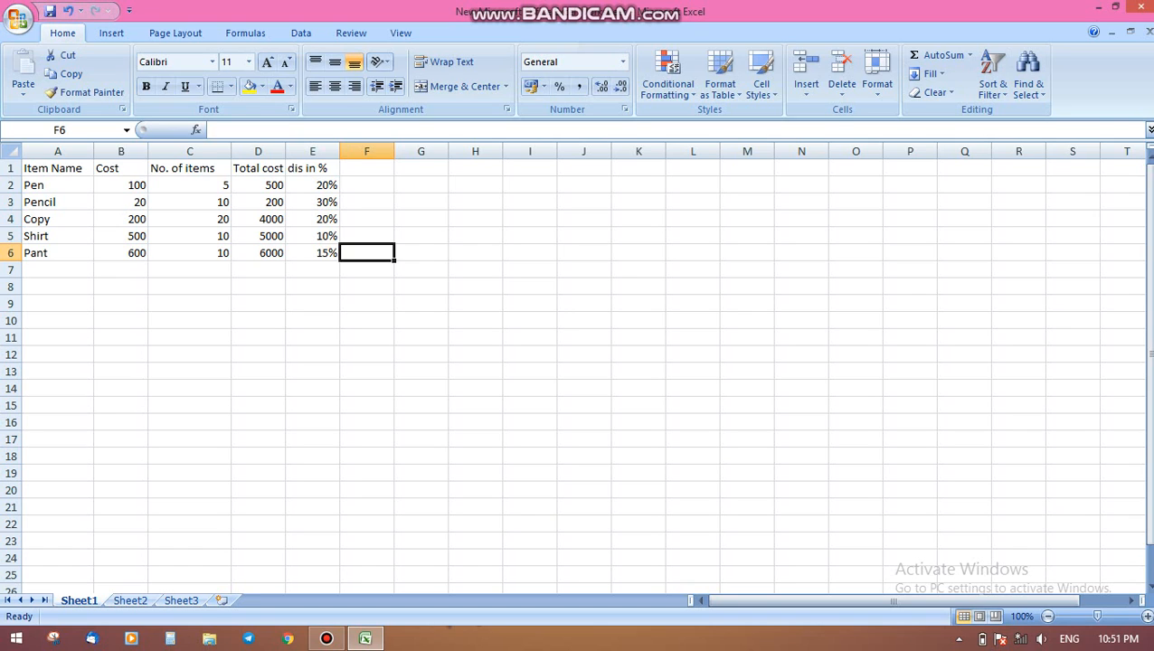
Enter the heading "dis in Rs" in cell F1, beside the discount percentage heading
{"action": "left_click", "coordinate": [366, 169]}
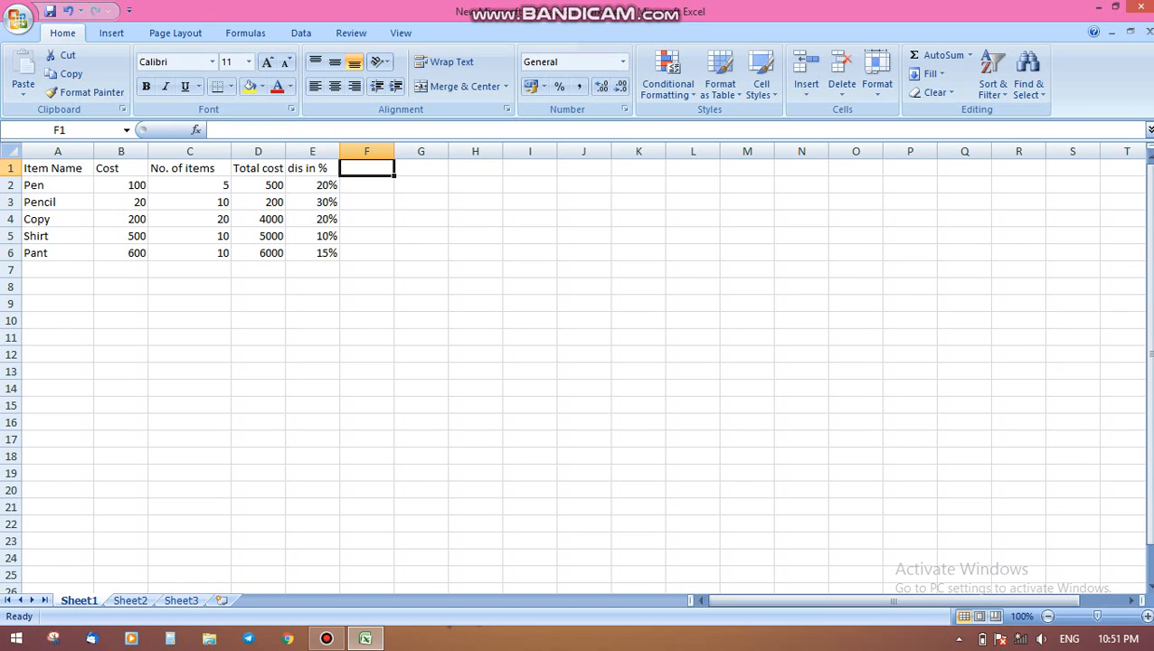
{"action": "type", "text": "dis"}
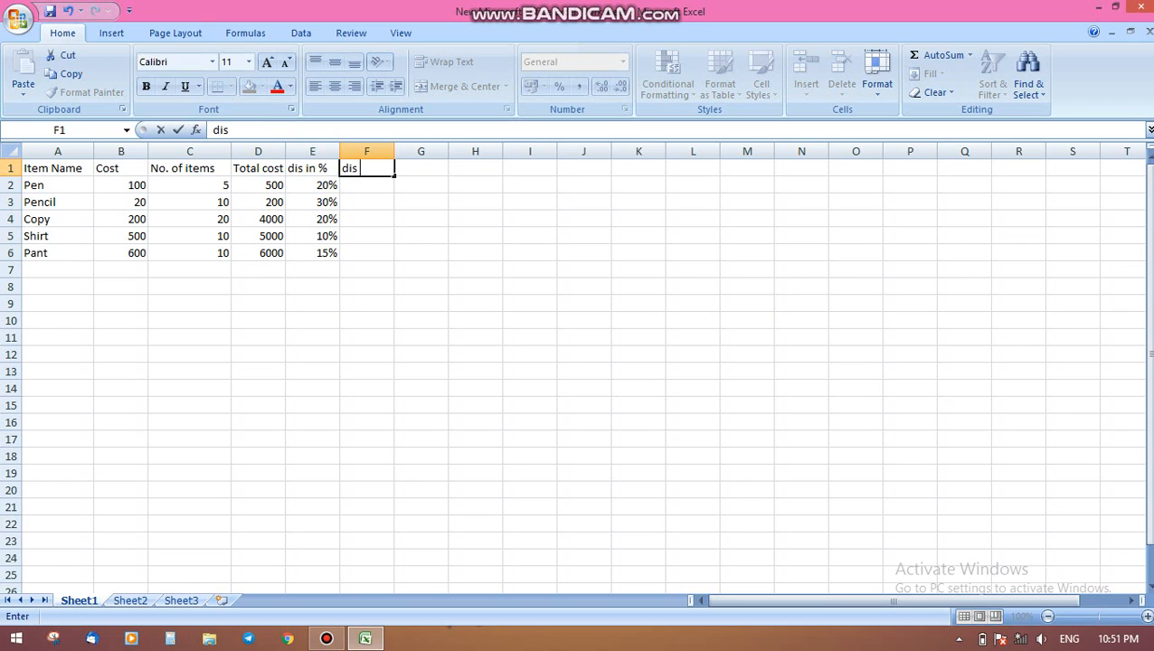
{"action": "type", "text": " in Rs"}
{"action": "key", "text": "Return"}
Enter the formula =D2*E2 in cell F2 to calculate the Pen's discount in rupees
{"action": "type", "text": "="}
{"action": "left_click", "coordinate": [258, 186]}
{"action": "type", "text": "*"}
{"action": "key", "text": "Left"}
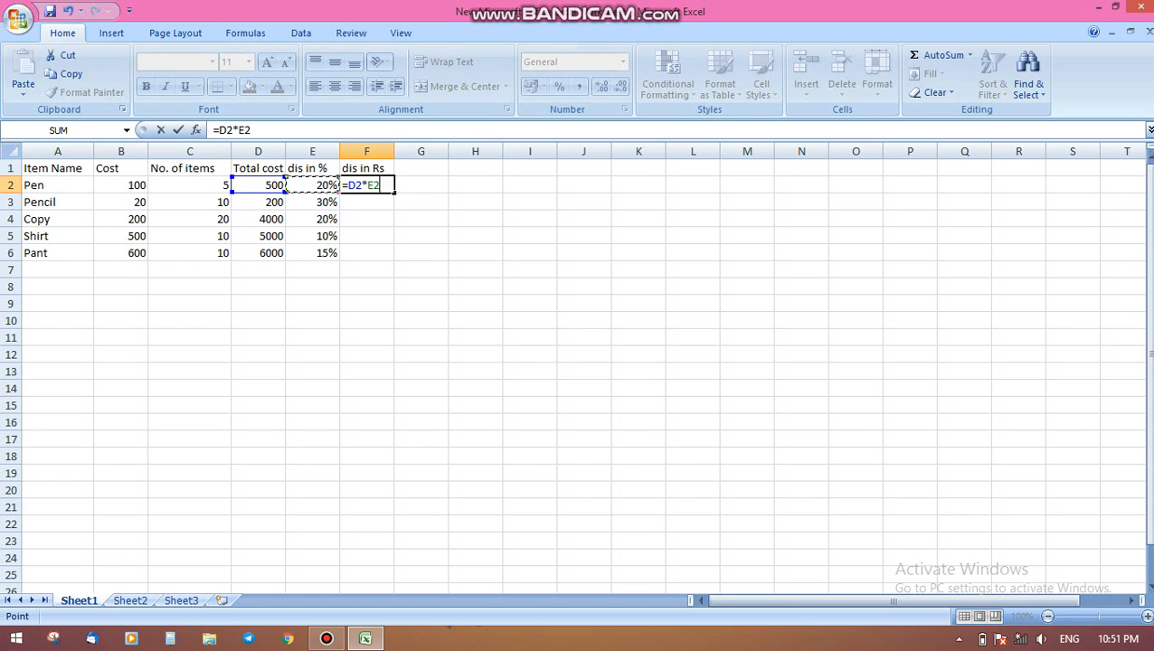
{"action": "key", "text": "Return"}
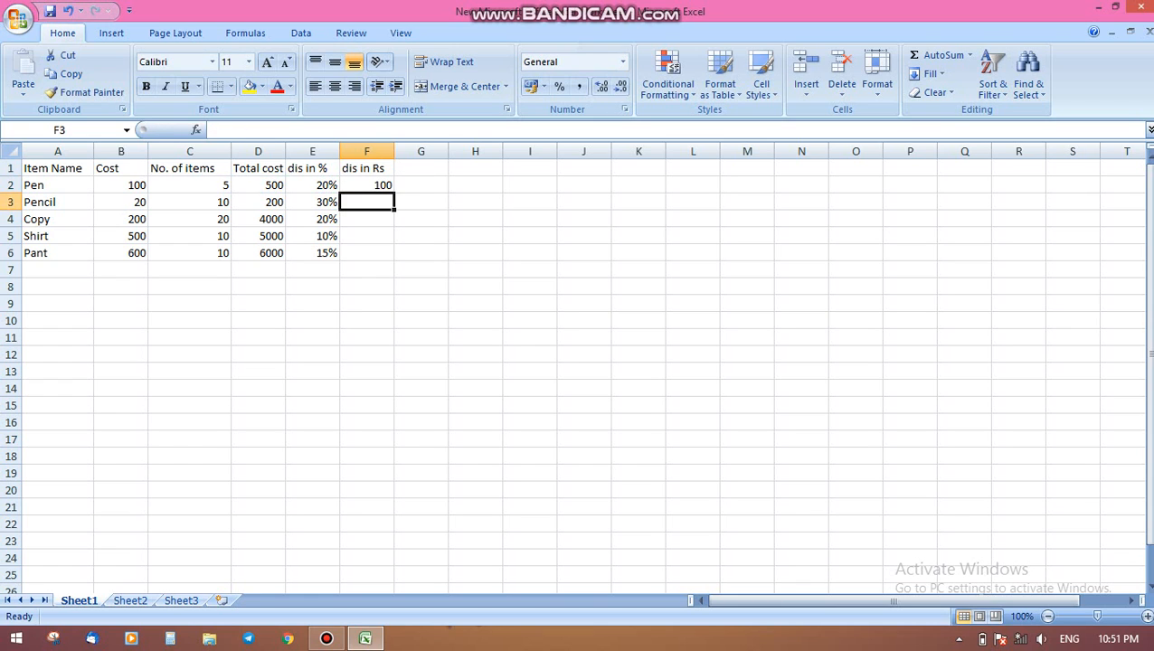
Copy the discount formula from cell F2 into cells F3 to F6 for the remaining items
{"action": "key", "text": "Up"}
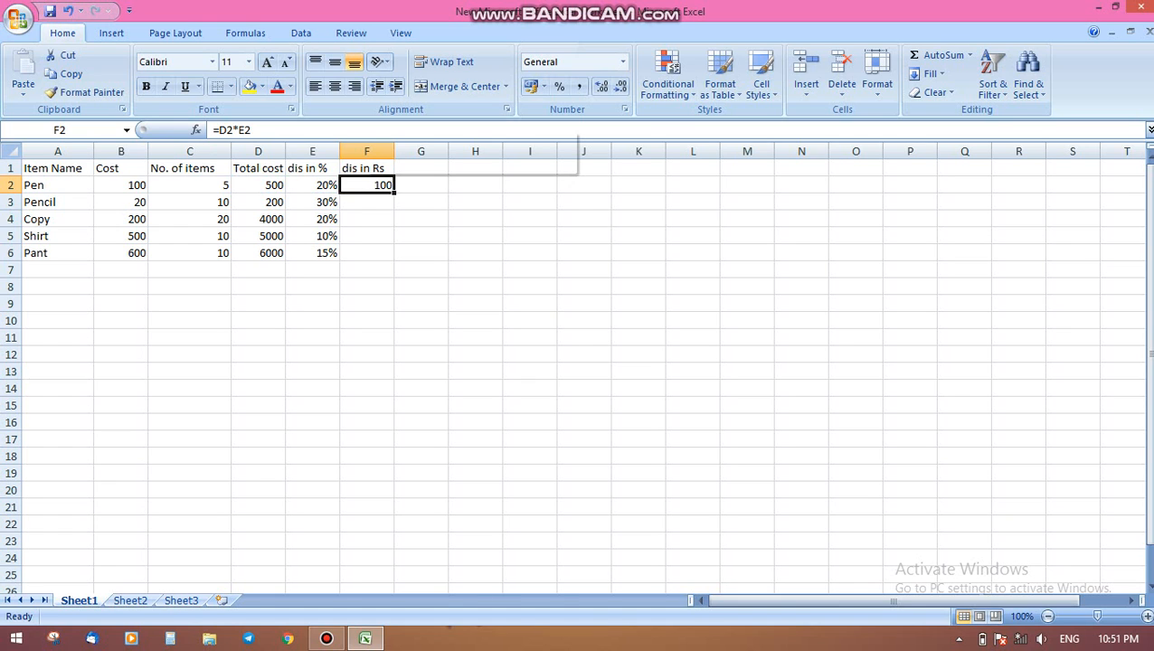
{"action": "right_click", "coordinate": [367, 186]}
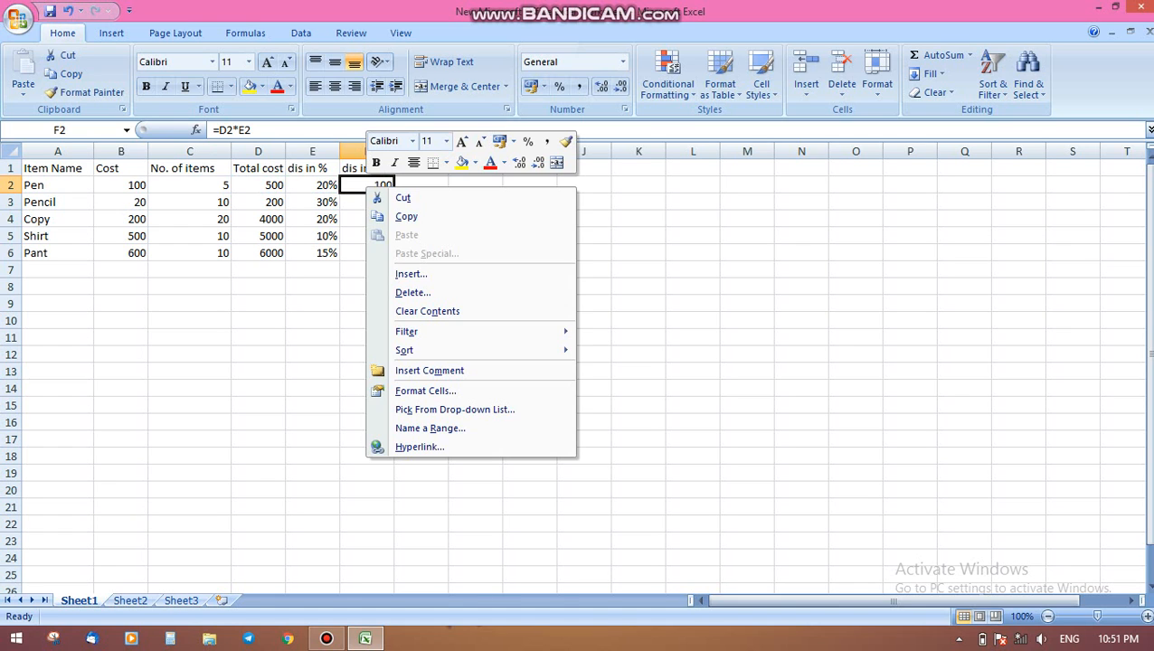
{"action": "left_click", "coordinate": [407, 217]}
{"action": "left_click", "coordinate": [367, 202]}
{"action": "right_click", "coordinate": [367, 202]}
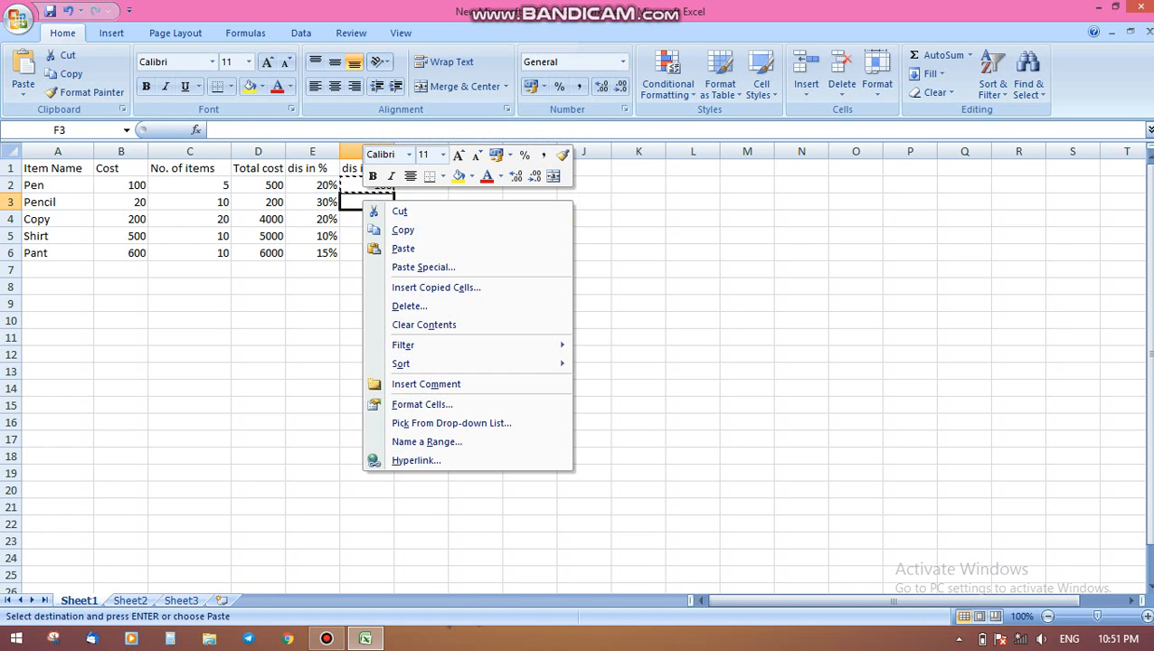
{"action": "left_click", "coordinate": [403, 247]}
{"action": "right_click", "coordinate": [381, 219]}
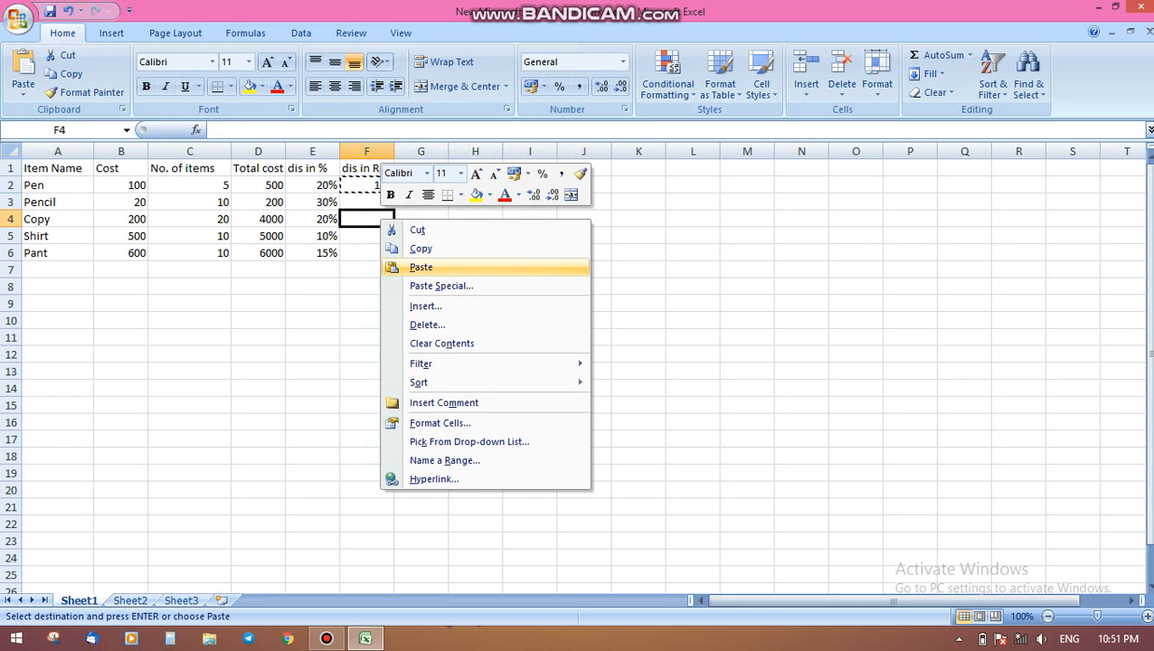
{"action": "left_click", "coordinate": [403, 265]}
{"action": "right_click", "coordinate": [378, 236]}
{"action": "left_click", "coordinate": [403, 284]}
{"action": "right_click", "coordinate": [377, 254]}
{"action": "left_click", "coordinate": [416, 301]}
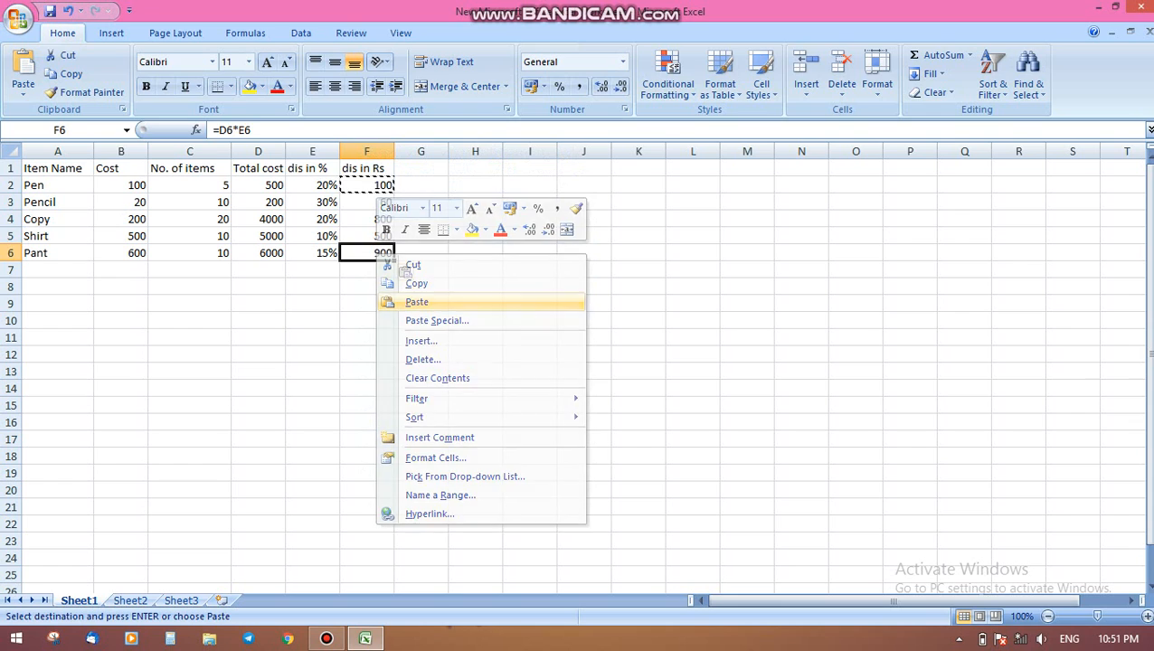
{"action": "key", "text": "Escape"}
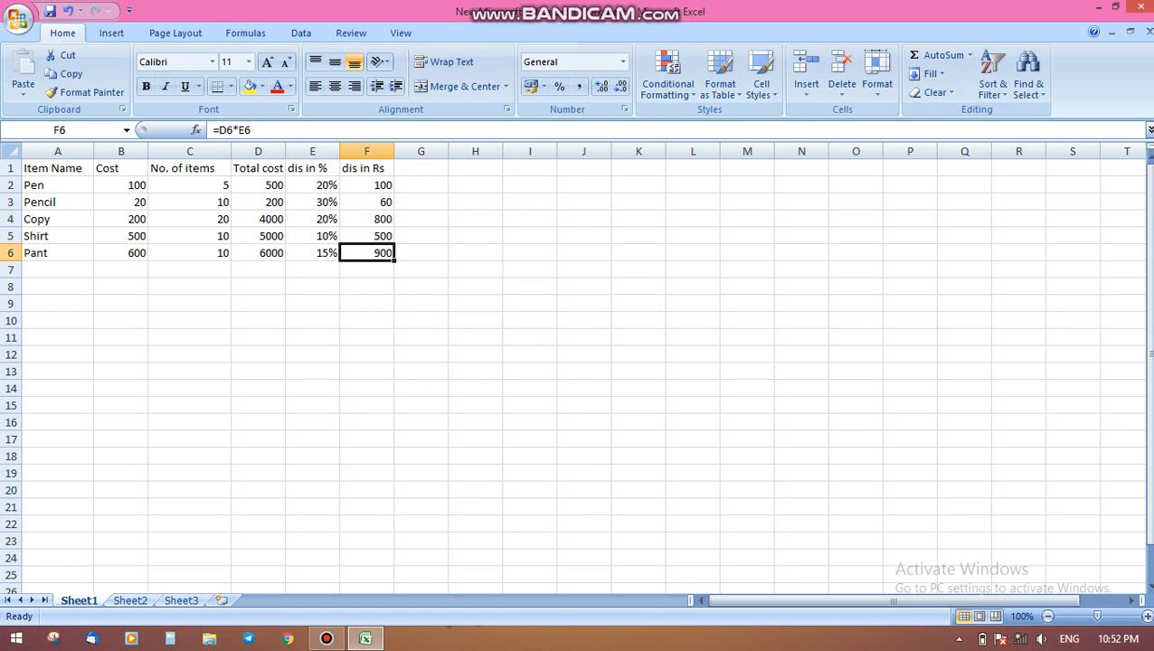
Enter the heading "Amount" in cell G1, beside the dis in Rs heading
{"action": "left_click", "coordinate": [422, 186]}
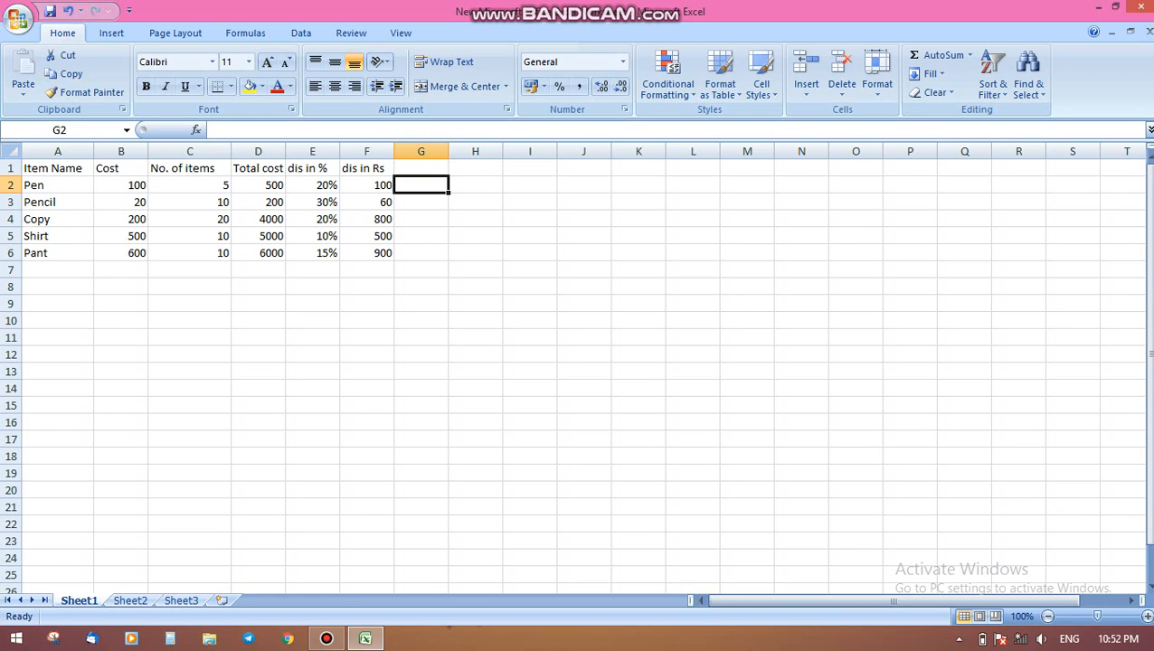
{"action": "key", "text": "Up"}
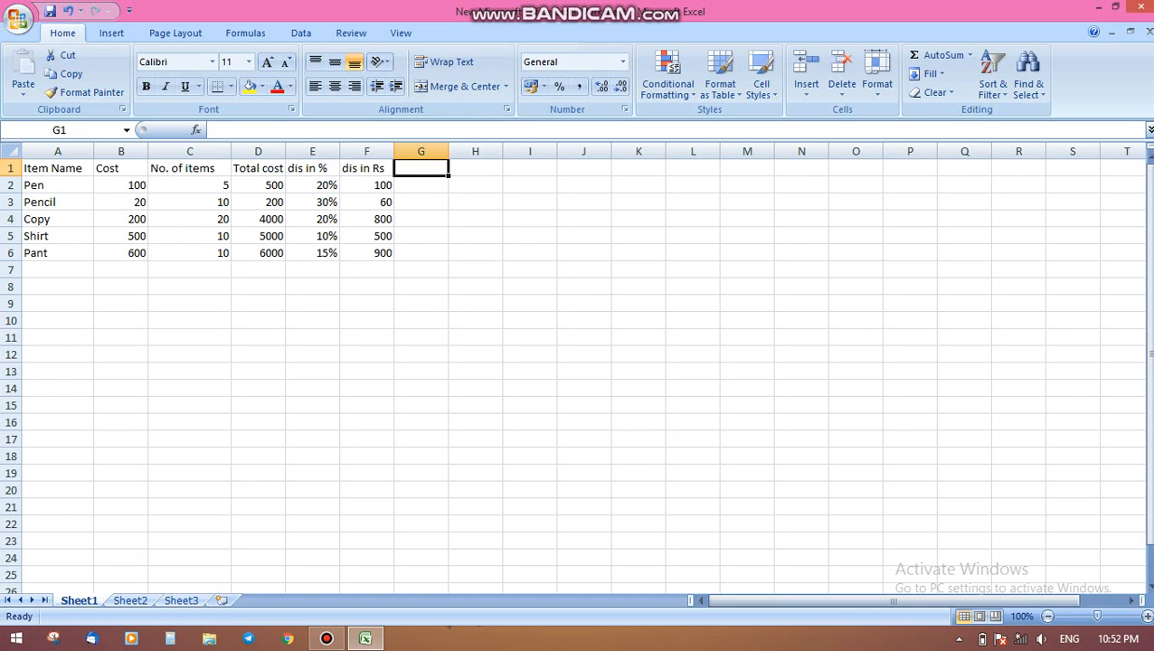
{"action": "left_click", "coordinate": [326, 639]}
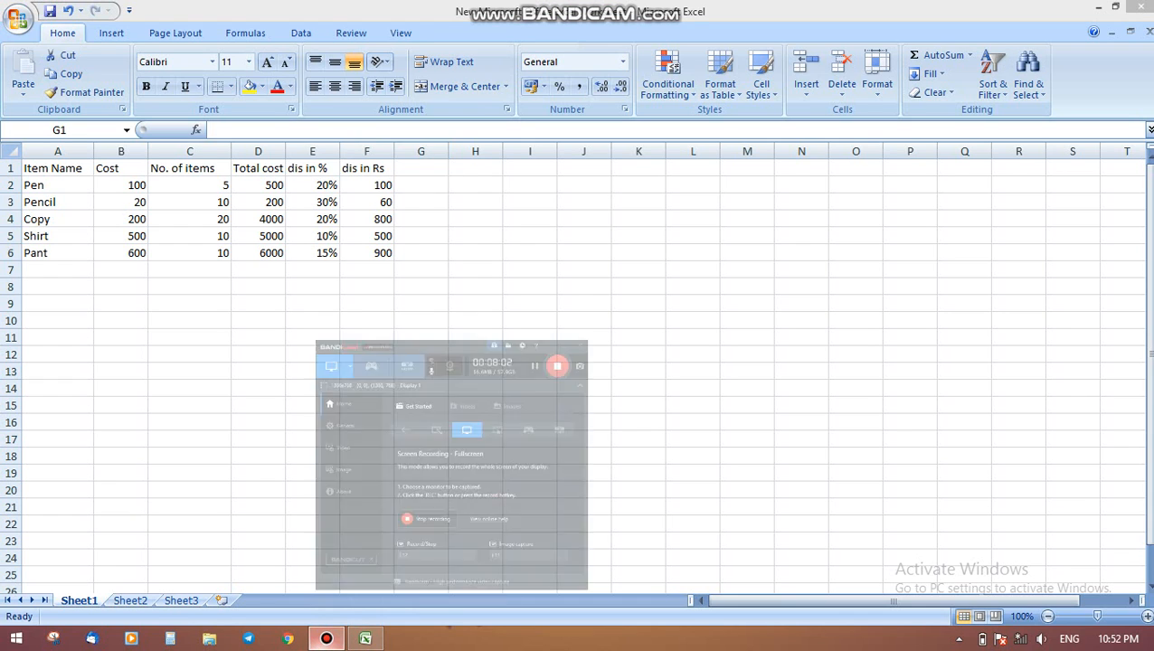
{"action": "left_click", "coordinate": [327, 639]}
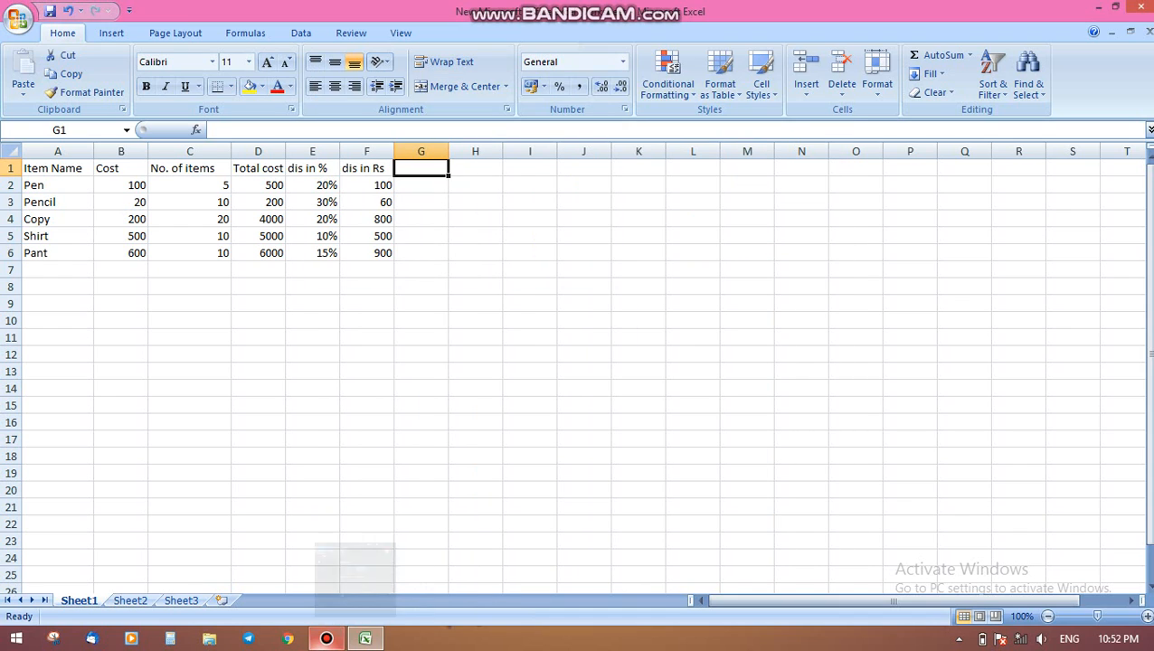
{"action": "type", "text": "Amount"}
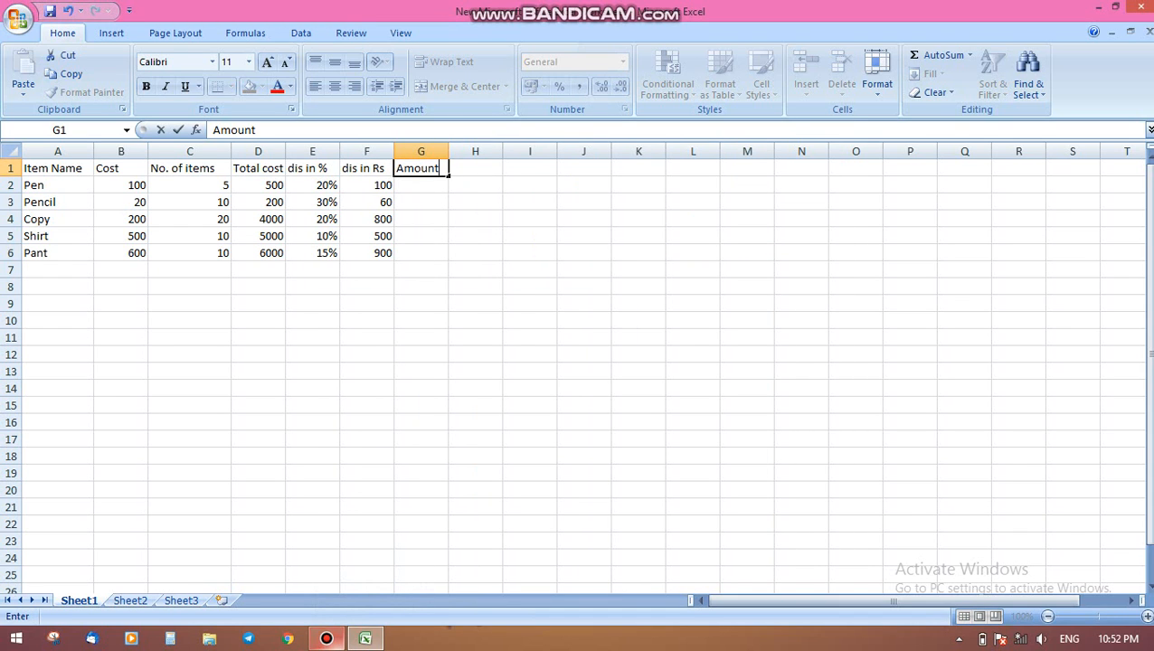
{"action": "key", "text": "Return"}
Enter the formula =D2-F2 in cell G2 to subtract the Pen's discount from its total cost
{"action": "type", "text": "="}
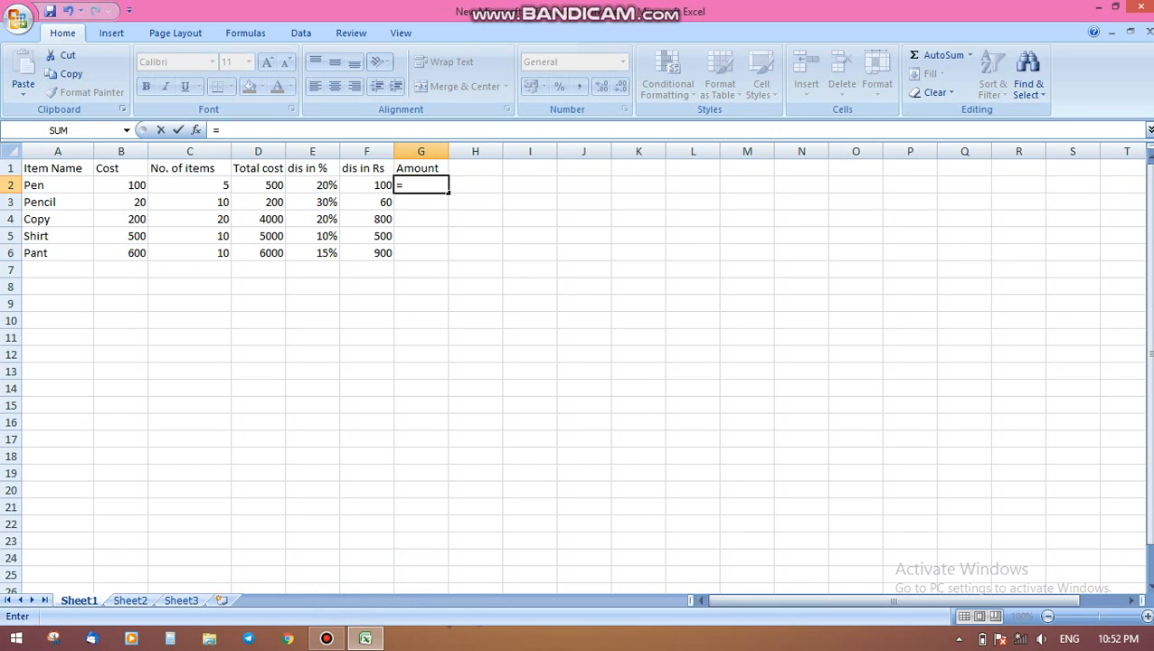
{"action": "left_click", "coordinate": [258, 185]}
{"action": "type", "text": "-"}
{"action": "left_click", "coordinate": [366, 186]}
{"action": "key", "text": "Return"}
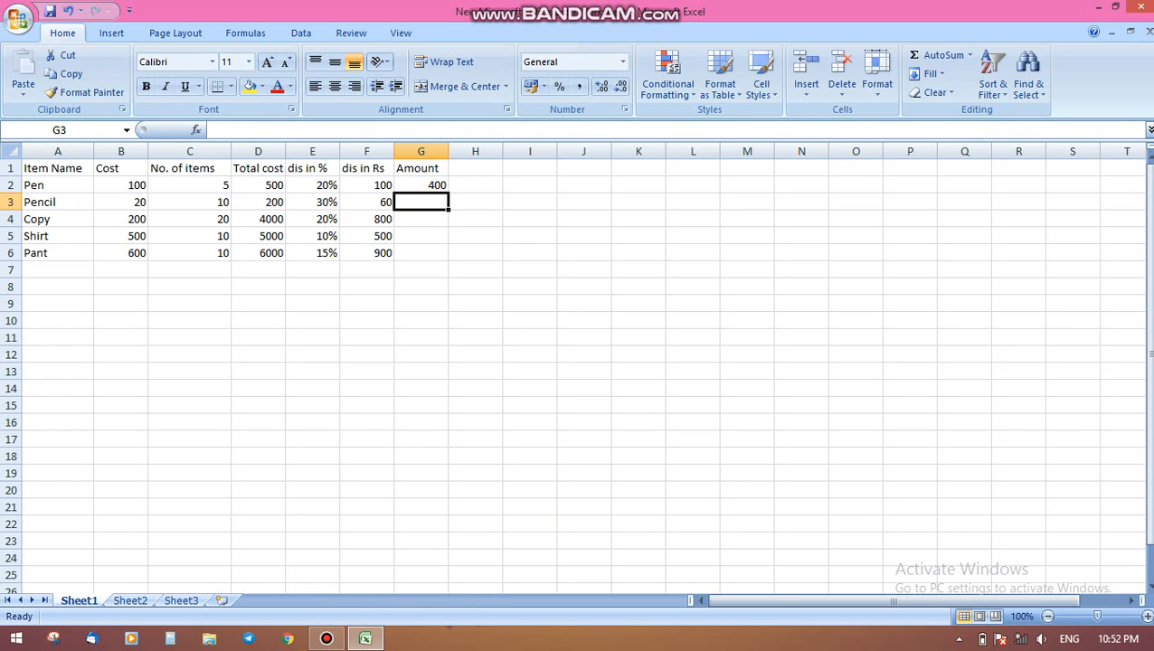
Copy the amount formula from cell G2 into cells G3 to G6 for the remaining items
{"action": "left_click", "coordinate": [421, 185]}
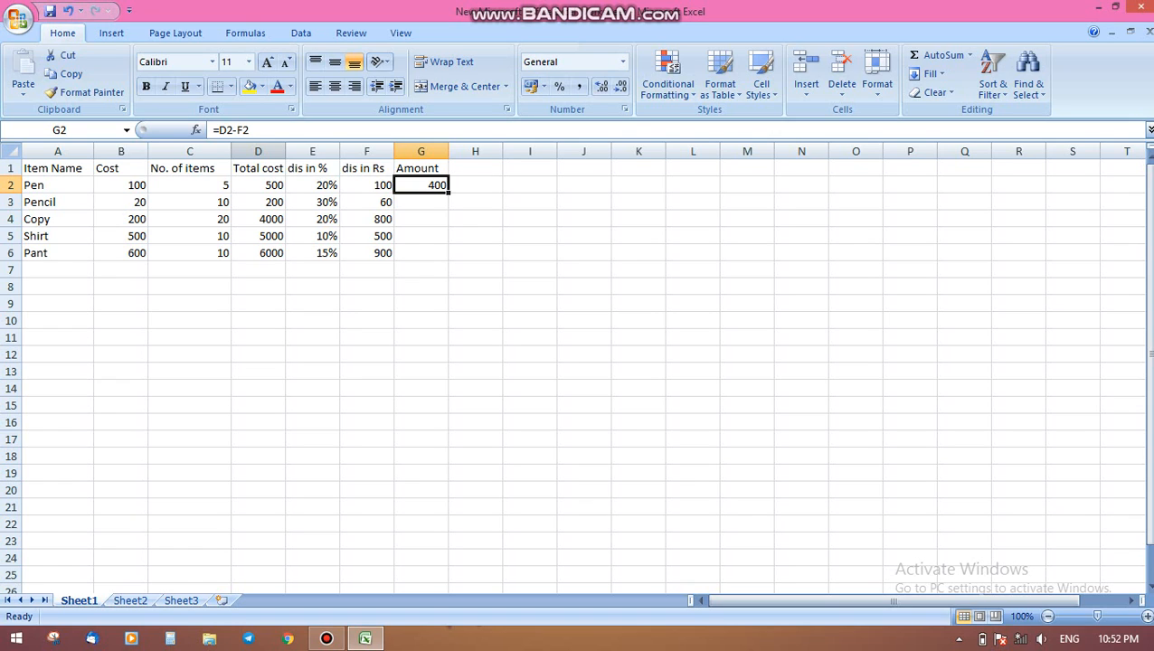
{"action": "right_click", "coordinate": [420, 184]}
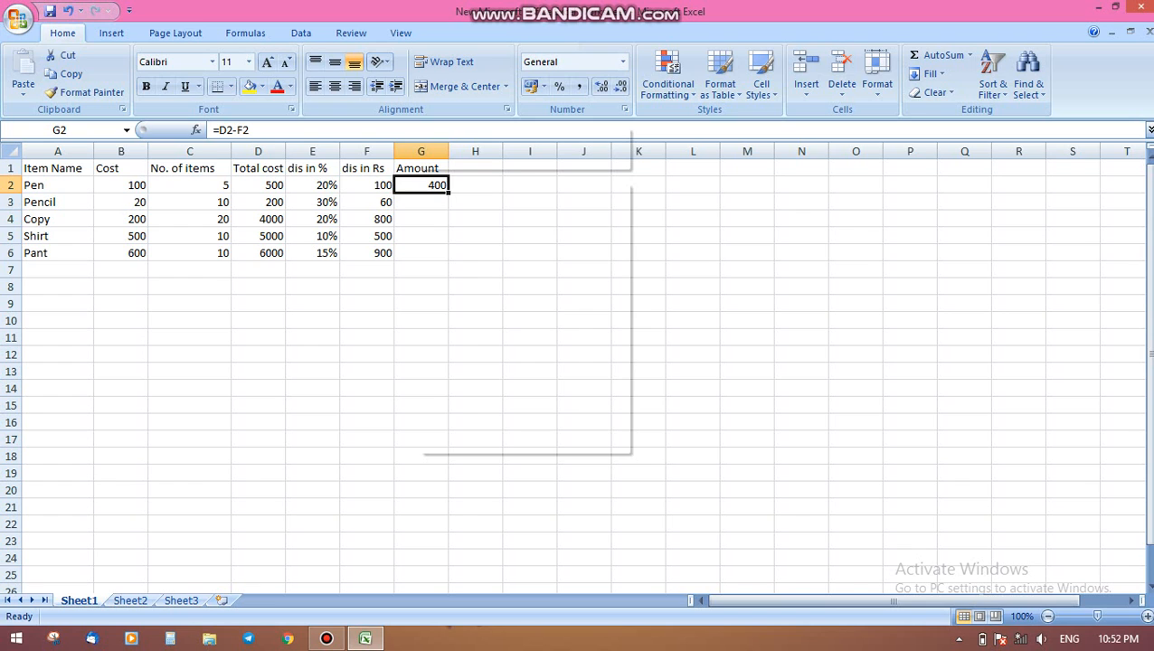
{"action": "left_click", "coordinate": [457, 214]}
{"action": "right_click", "coordinate": [418, 203]}
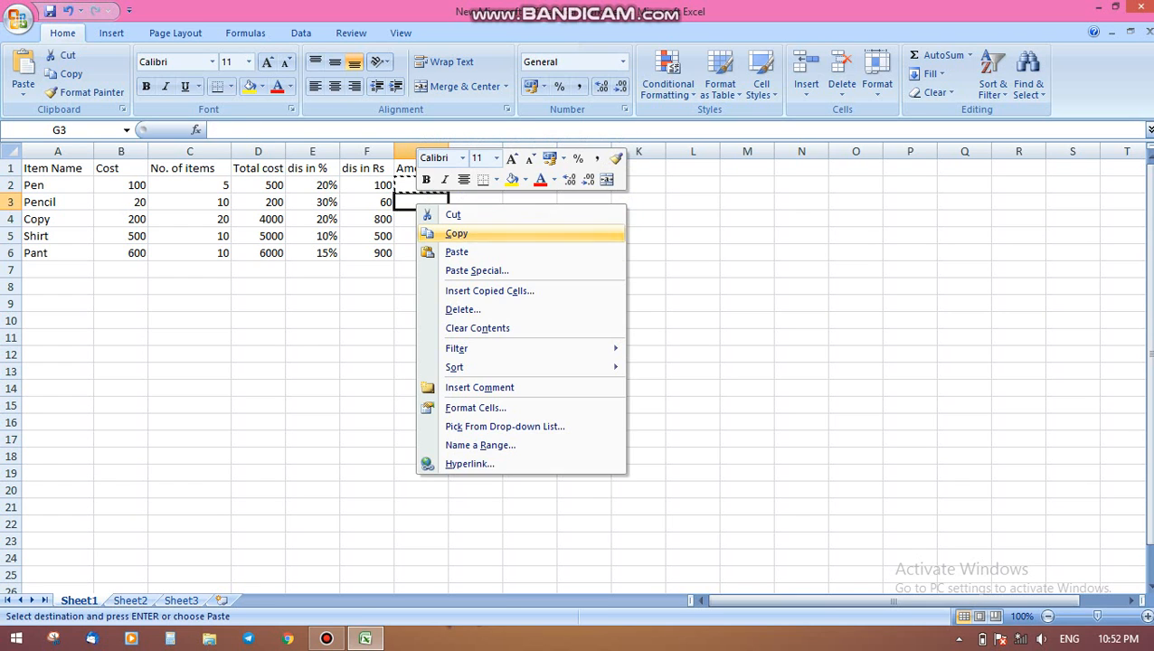
{"action": "left_click", "coordinate": [457, 251]}
{"action": "right_click", "coordinate": [433, 221]}
{"action": "left_click", "coordinate": [471, 268]}
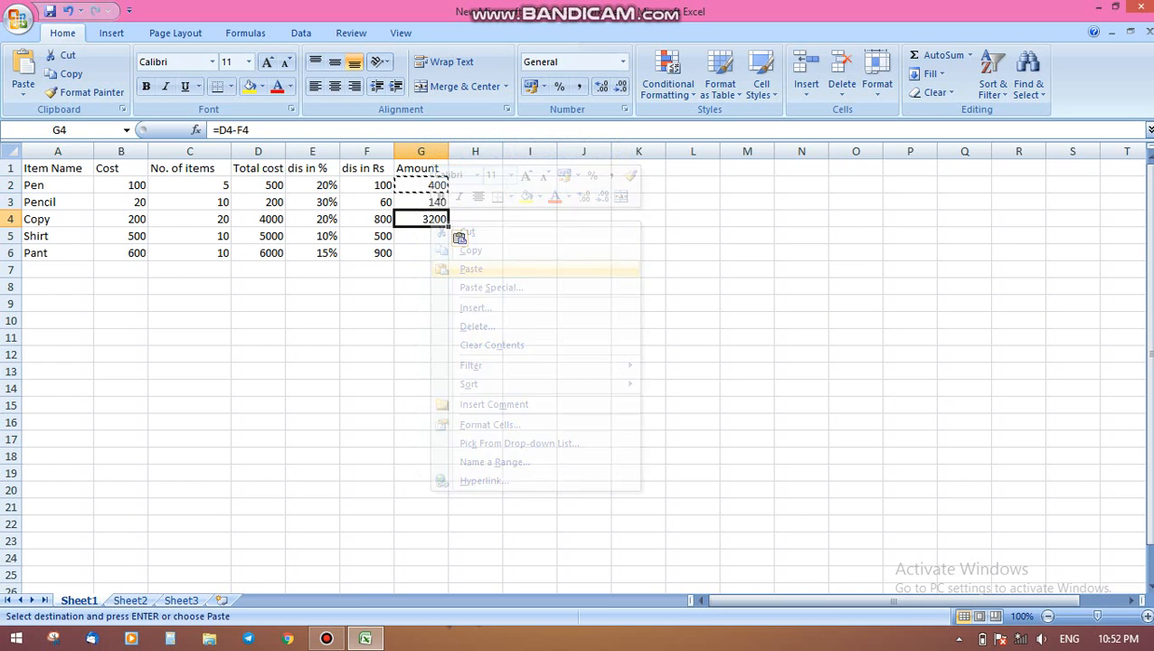
{"action": "right_click", "coordinate": [423, 236]}
{"action": "left_click", "coordinate": [465, 287]}
{"action": "right_click", "coordinate": [423, 254]}
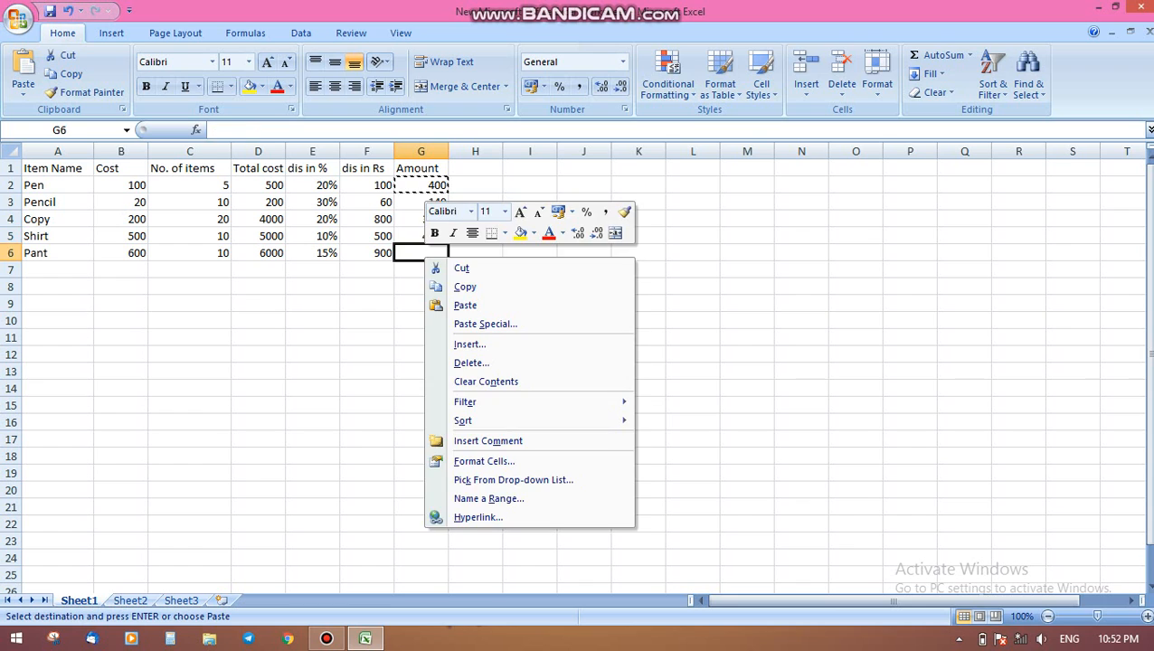
{"action": "left_click", "coordinate": [465, 305]}
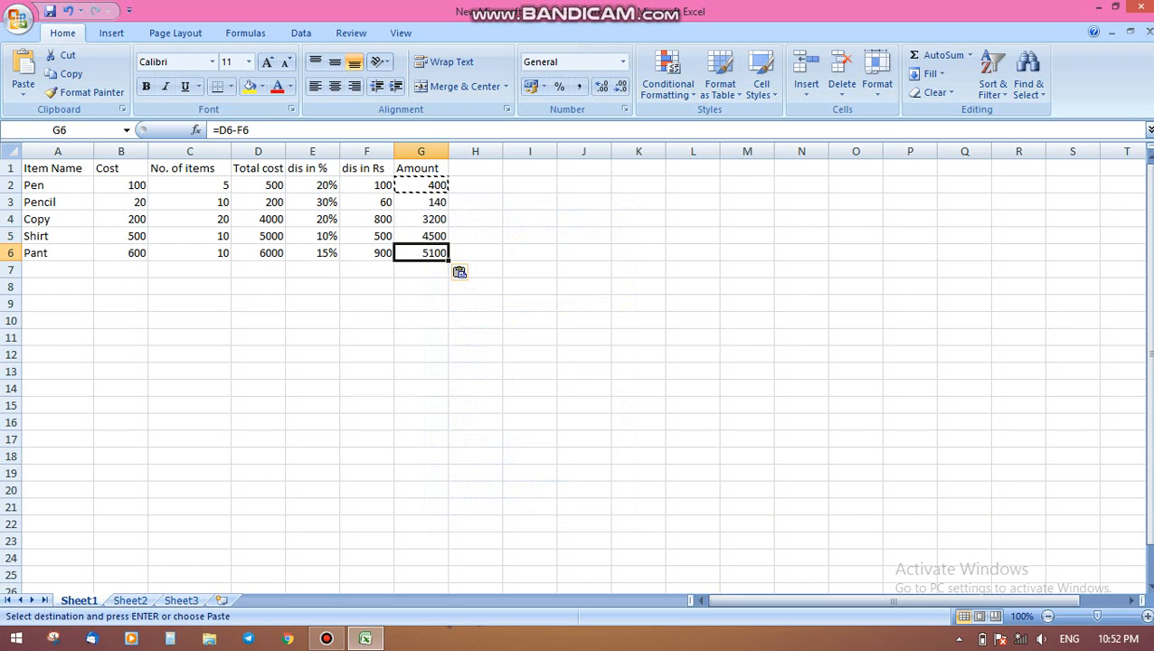
{"action": "key", "text": "Escape"}
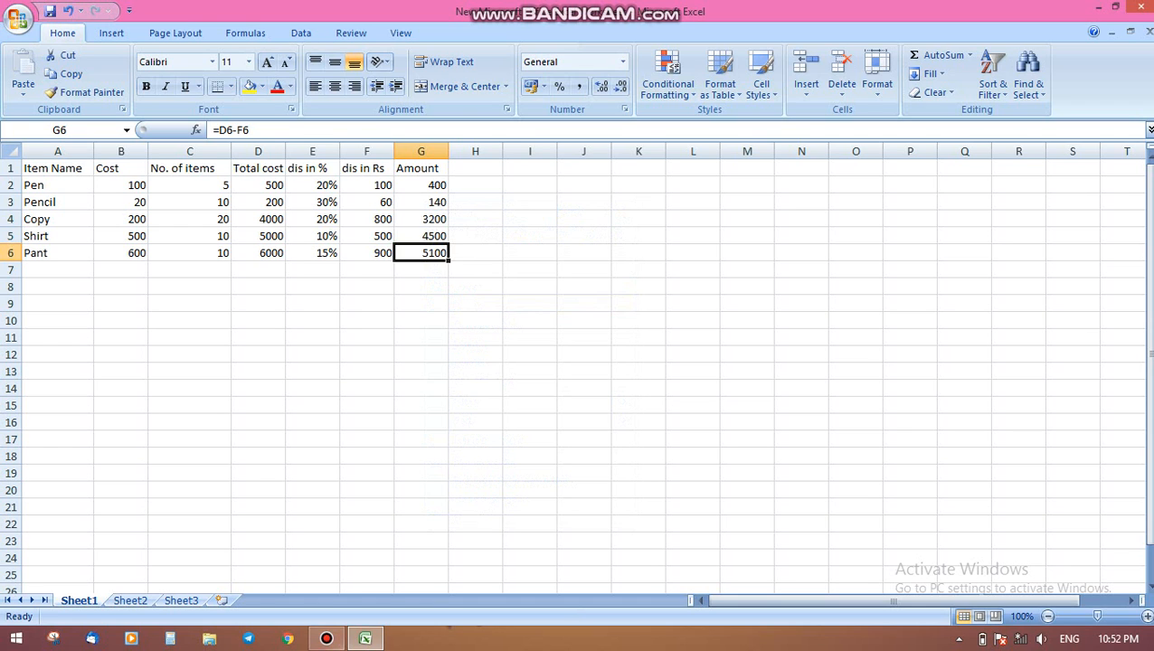
{"action": "left_click", "coordinate": [327, 639]}
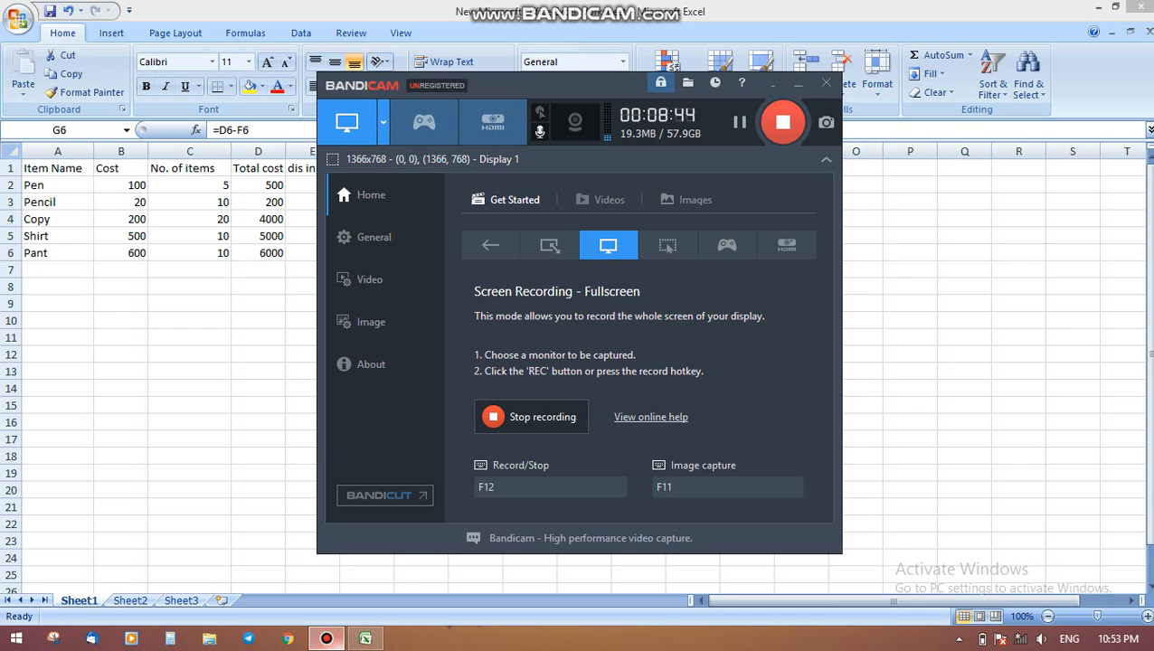
{"action": "left_click", "coordinate": [326, 639]}
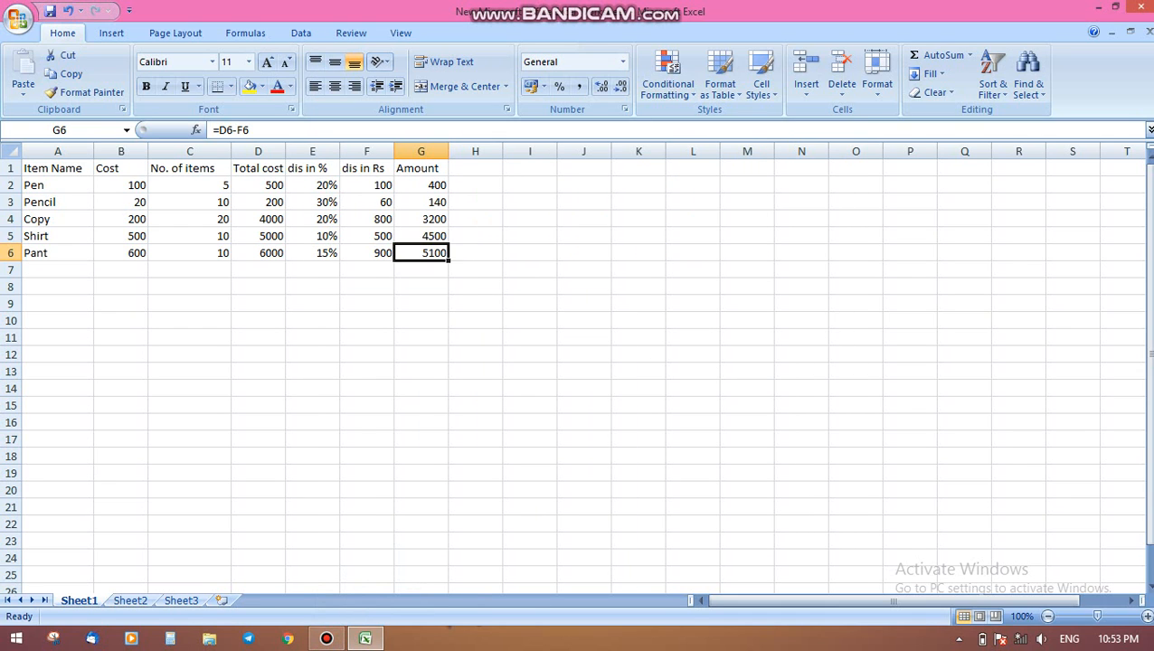
Add up the Total cost column in cell D7 with a SUM formula over D2:D6
{"action": "left_click", "coordinate": [258, 270]}
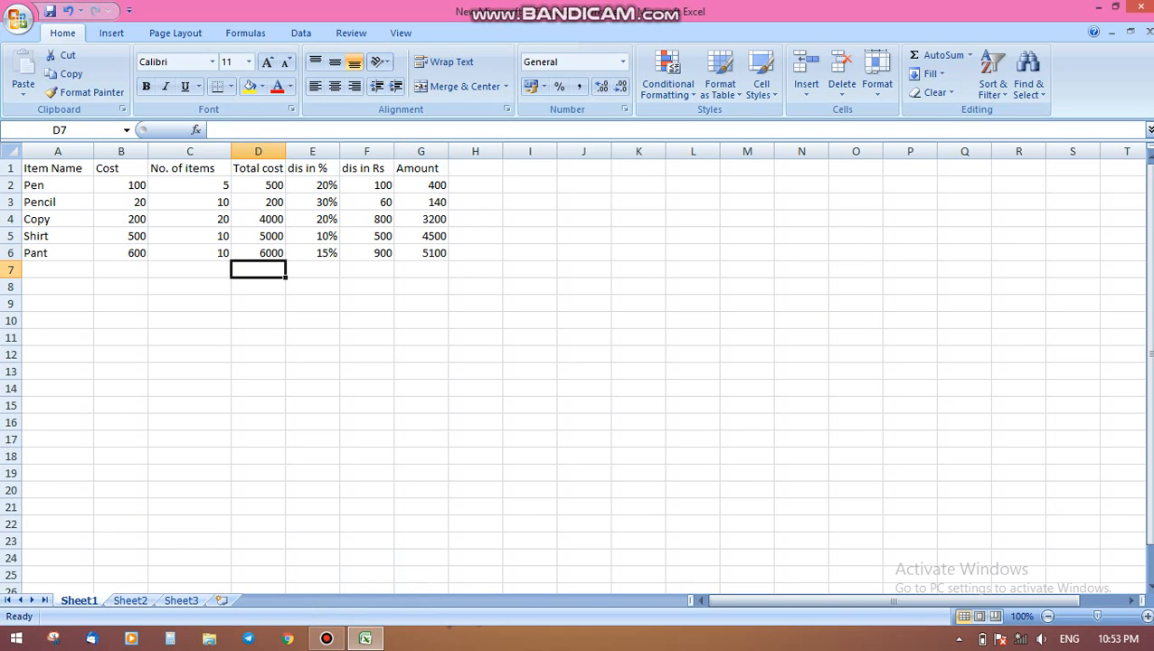
{"action": "left_click", "coordinate": [421, 269]}
{"action": "left_click", "coordinate": [257, 269]}
{"action": "type", "text": "="}
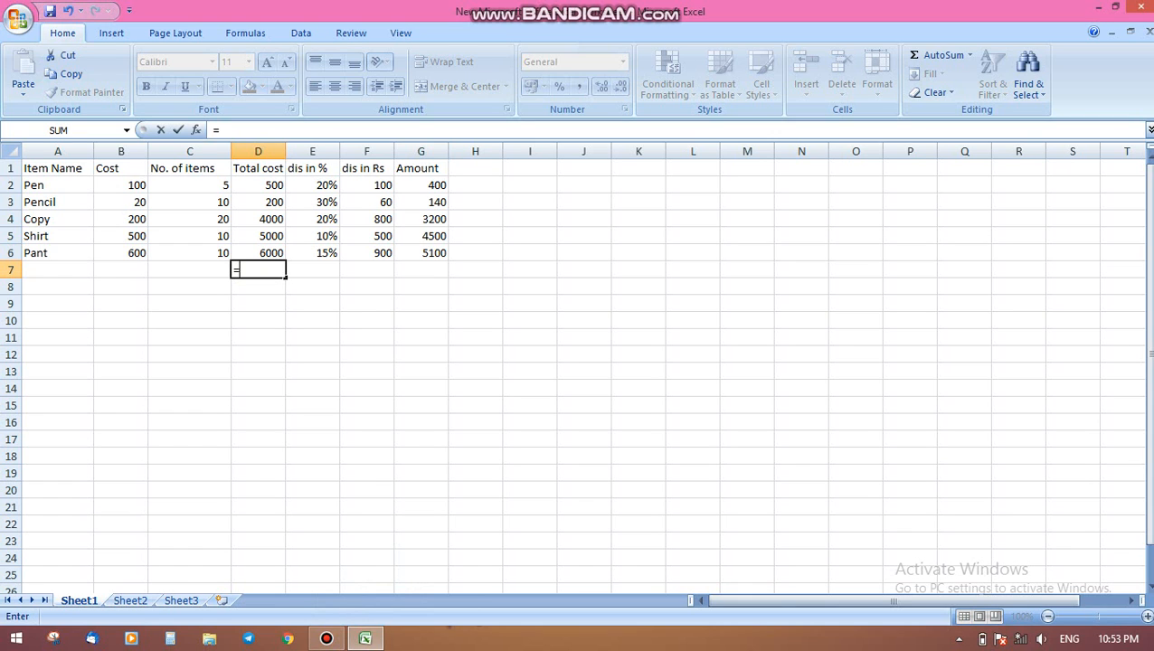
{"action": "type", "text": "sum"}
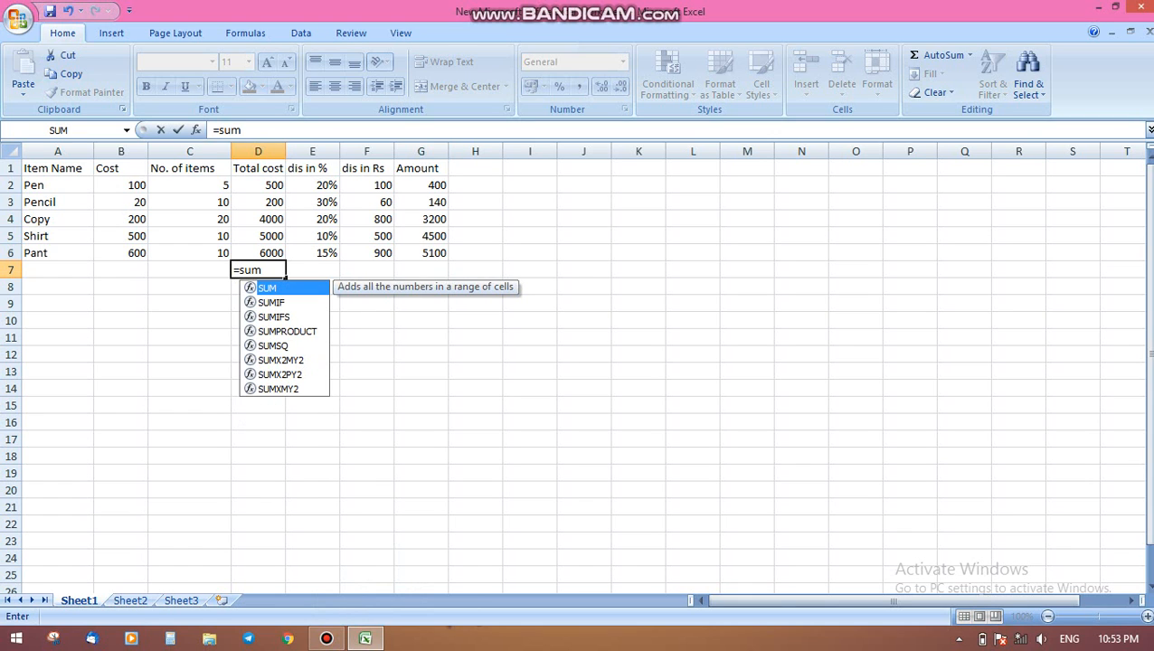
{"action": "type", "text": "("}
{"action": "left_click_drag", "start_coordinate": [267, 184], "coordinate": [271, 255]}
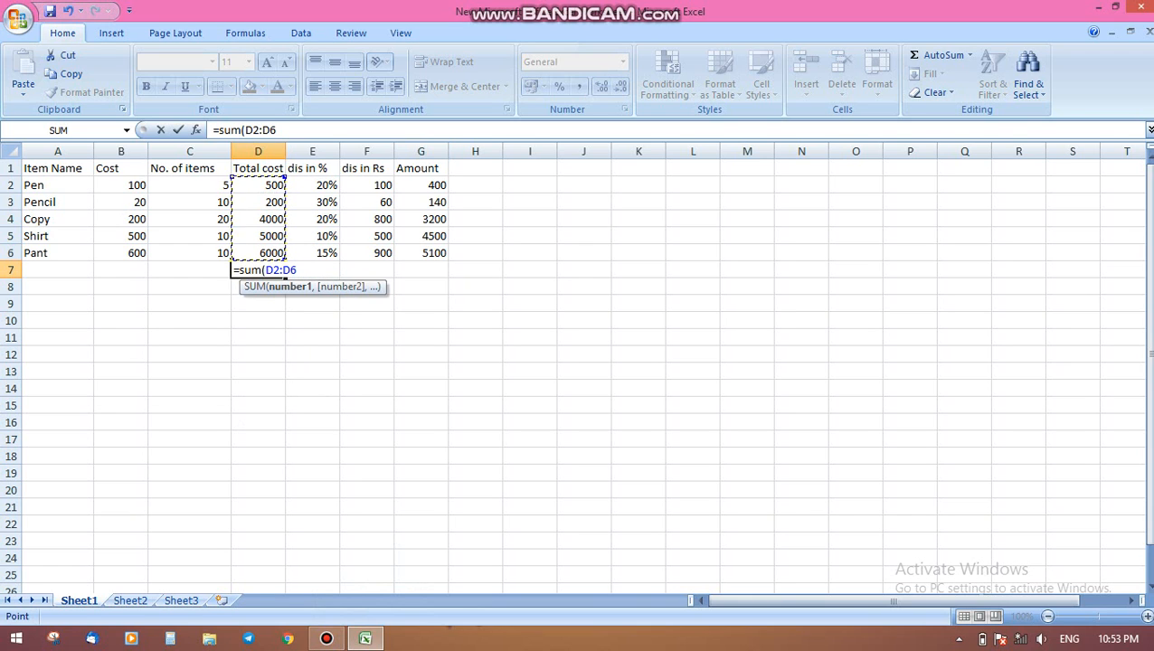
{"action": "key", "text": "Return"}
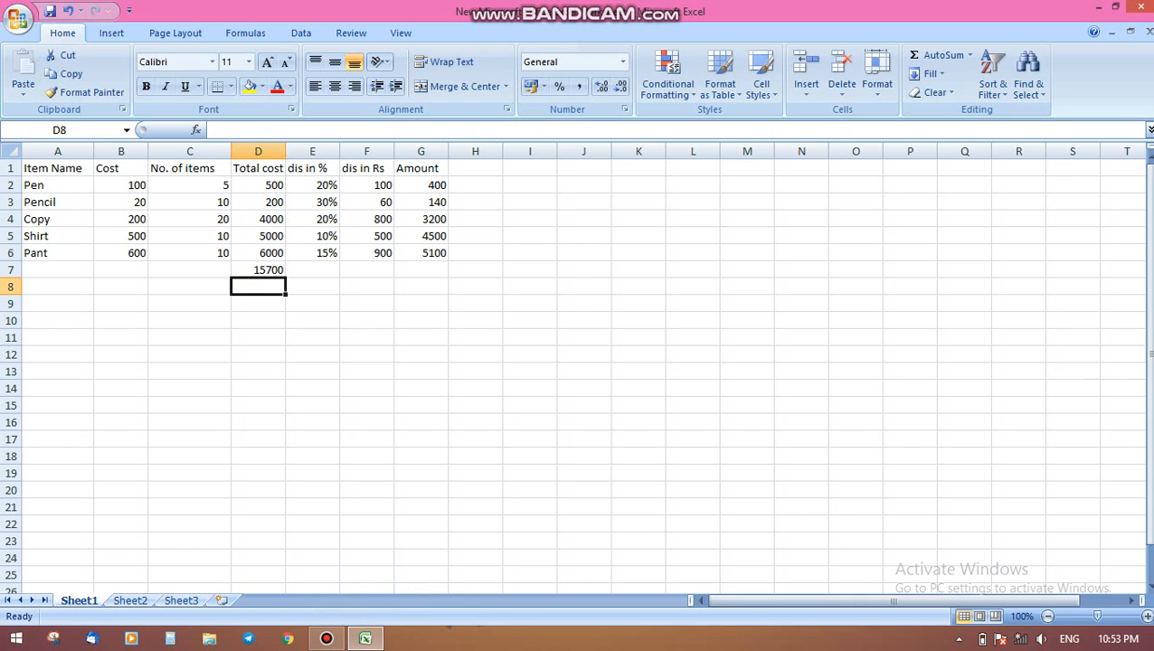
Add up the Amount column in cell G7 with a SUM formula over G2:G6
{"action": "left_click", "coordinate": [422, 270]}
{"action": "type", "text": "="}
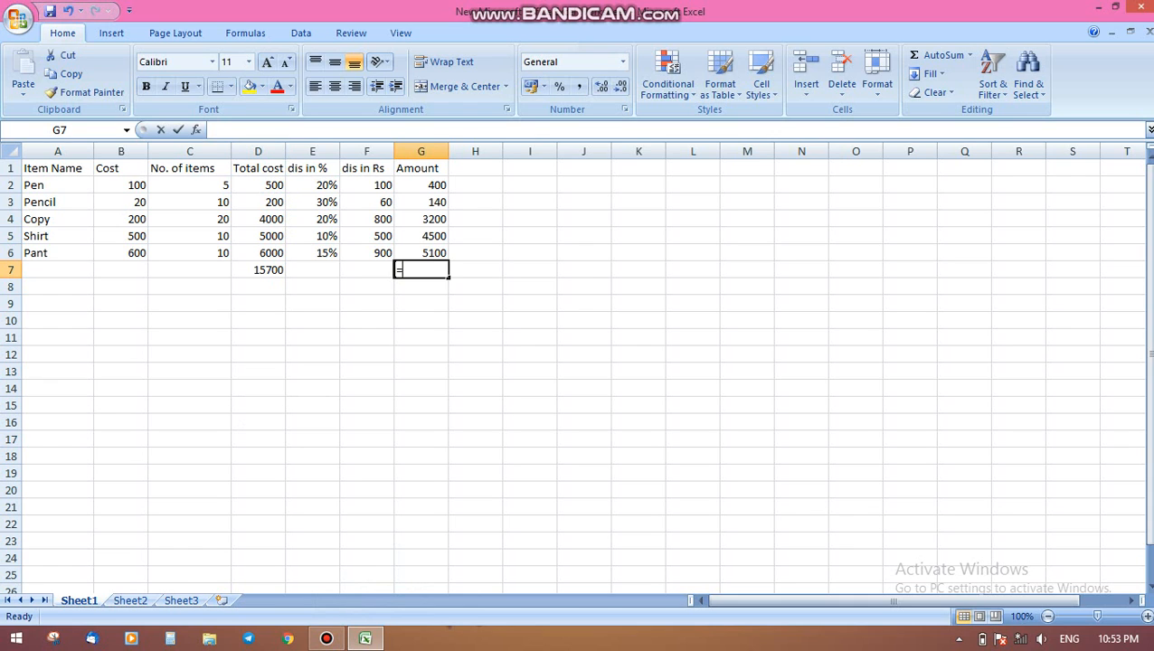
{"action": "type", "text": "s"}
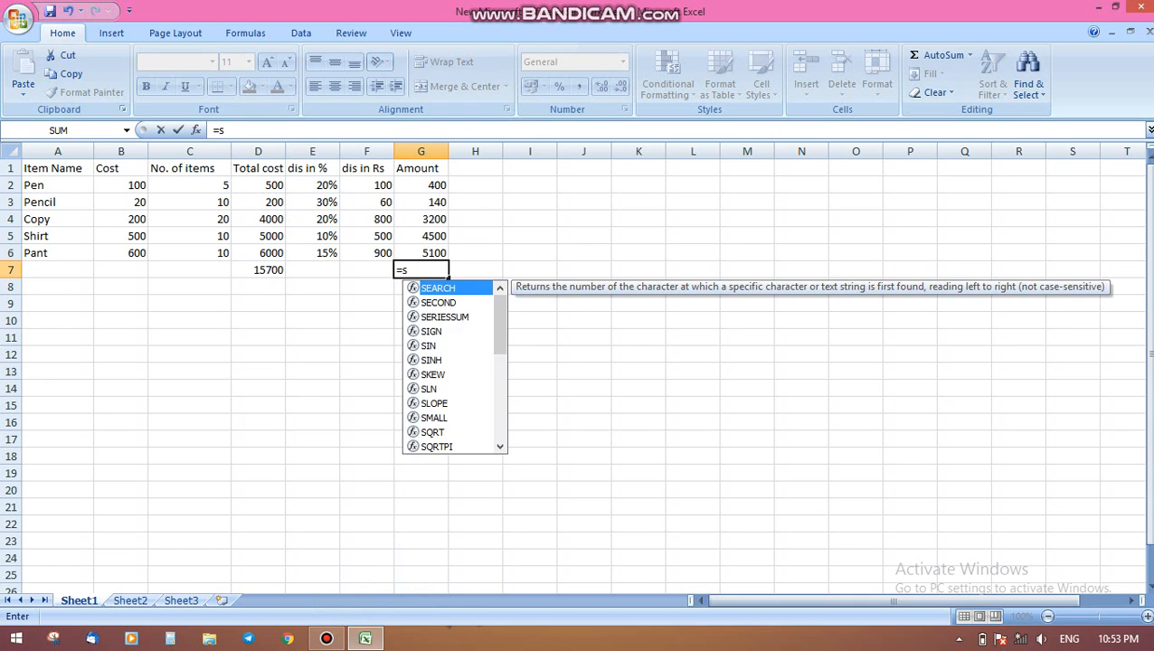
{"action": "type", "text": "um("}
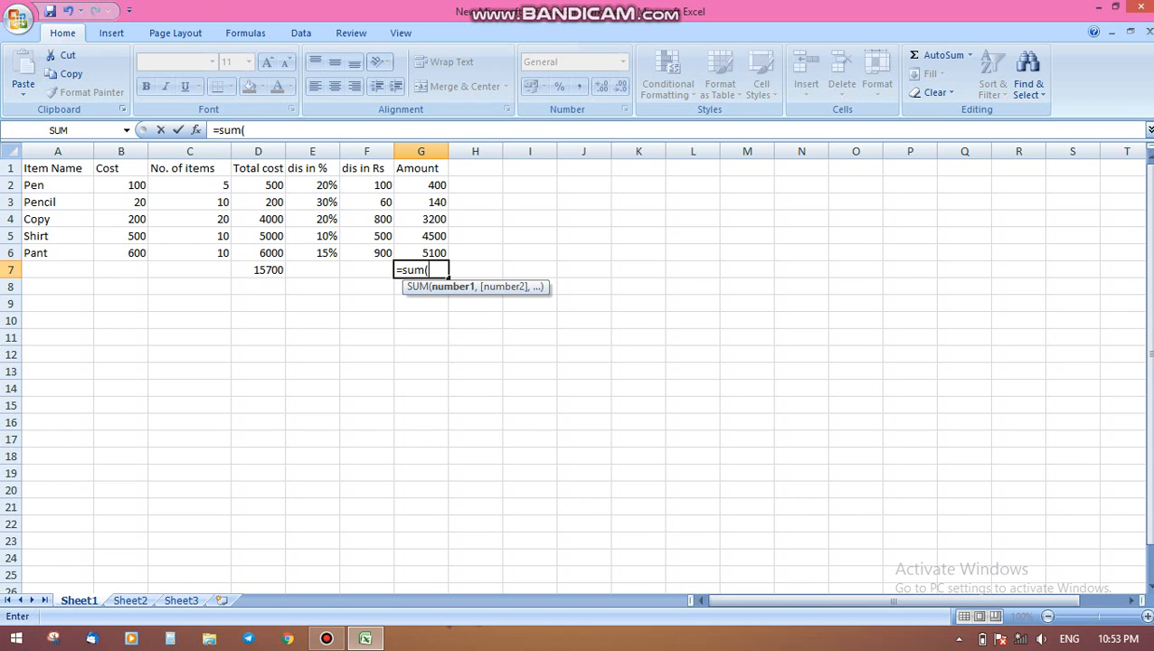
{"action": "left_click_drag", "start_coordinate": [420, 185], "coordinate": [436, 253]}
{"action": "key", "text": "Return"}
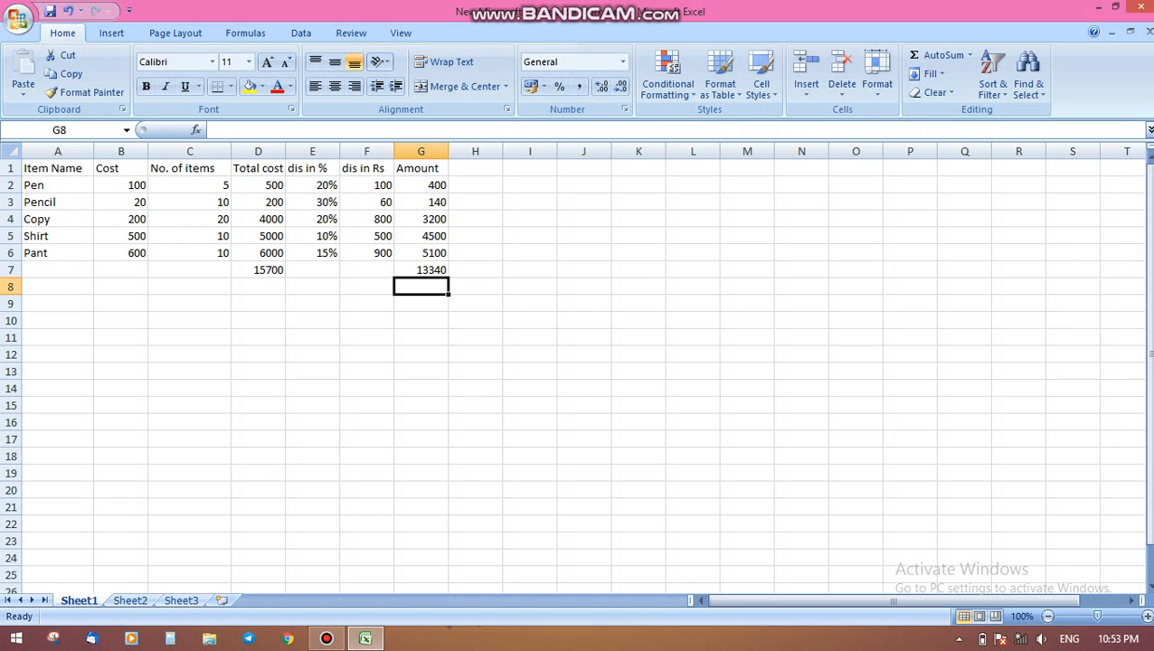
{"action": "key", "text": "Up"}
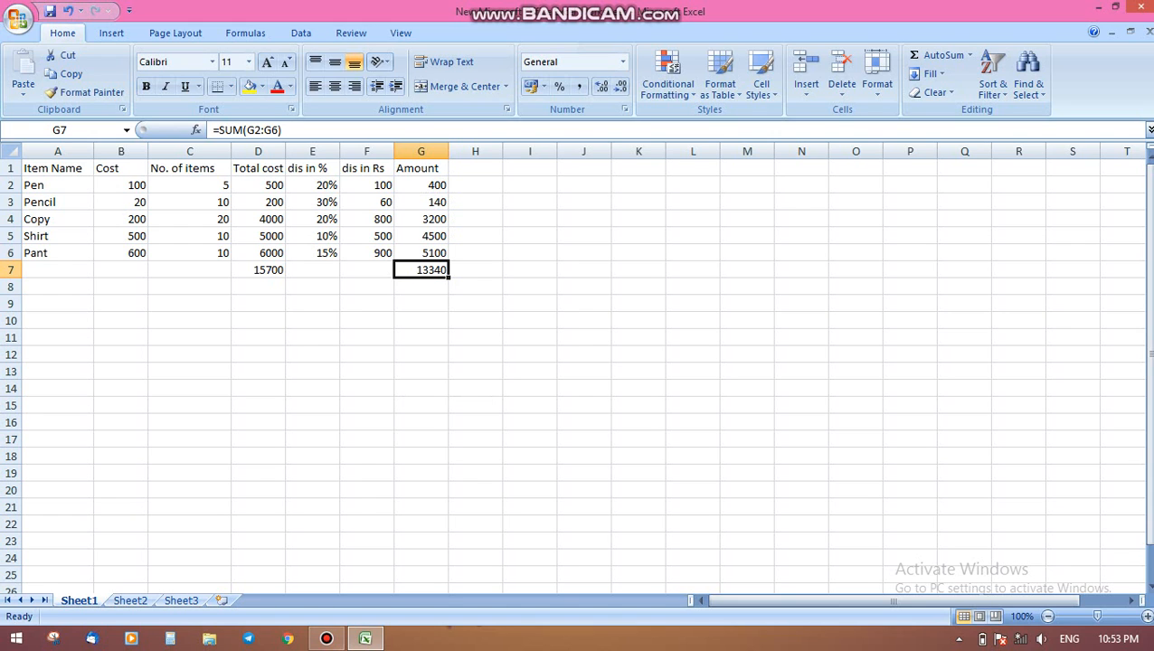
{"action": "left_click", "coordinate": [327, 639]}
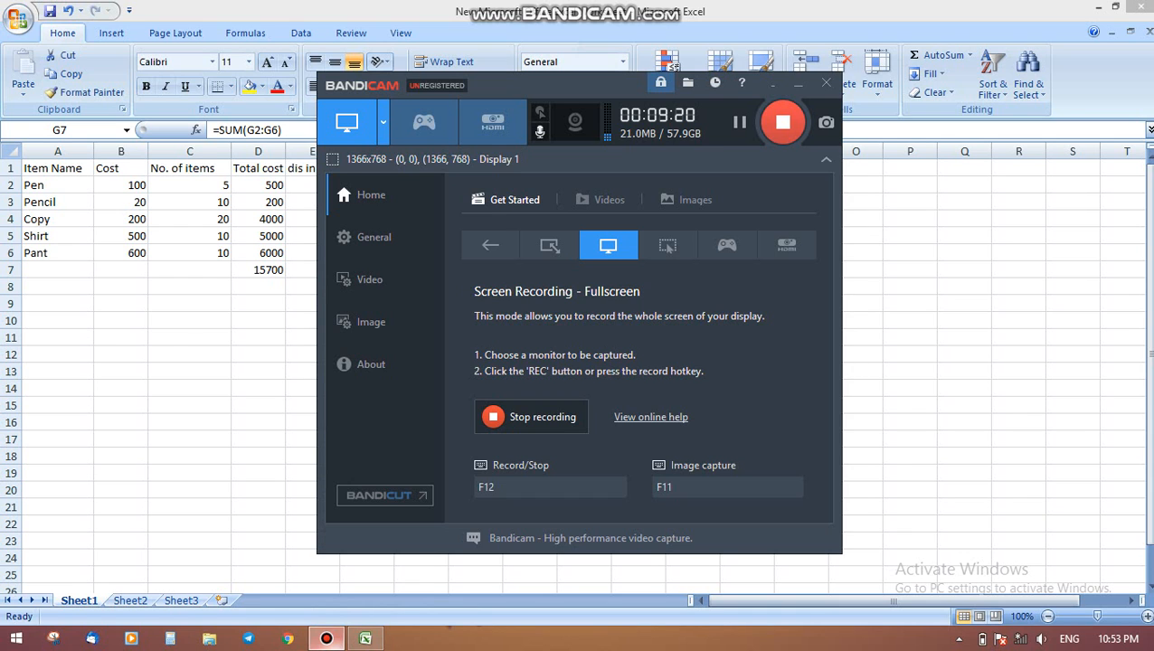
{"action": "left_click", "coordinate": [326, 639]}
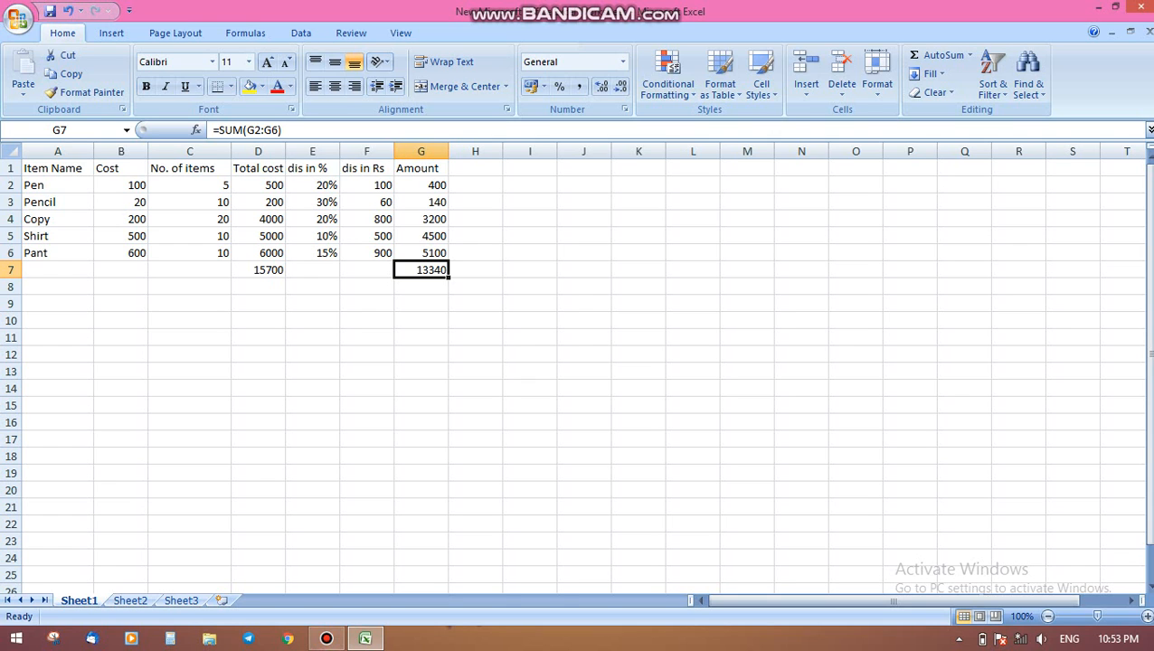
{"action": "left_click", "coordinate": [327, 638]}
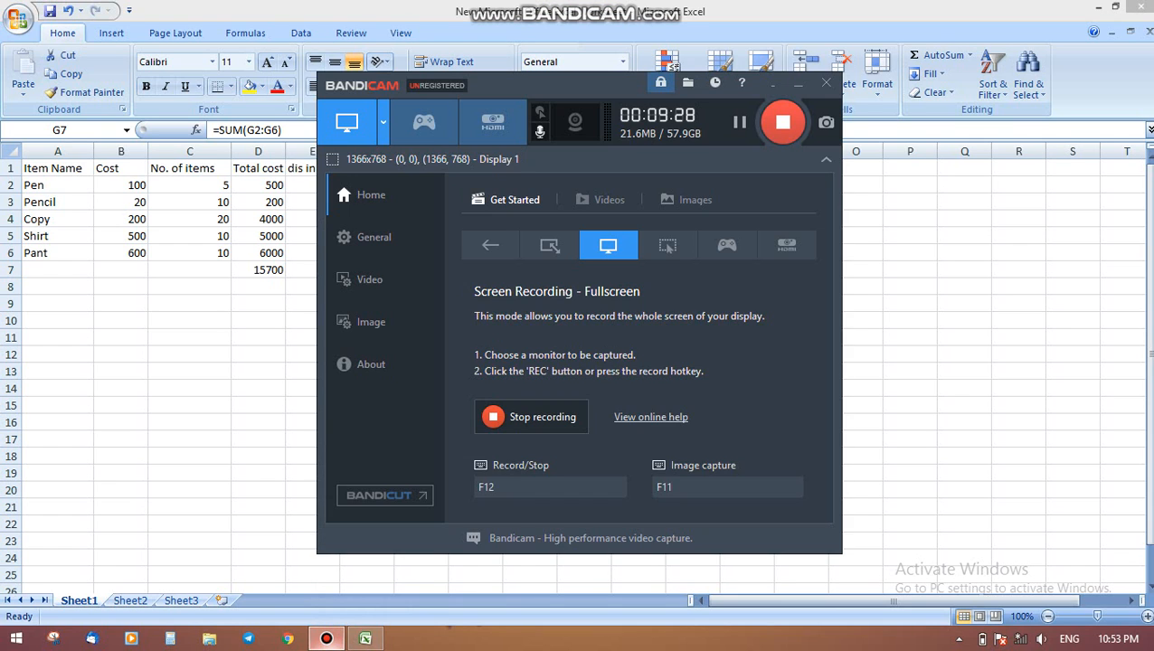
{"action": "left_click", "coordinate": [327, 638]}
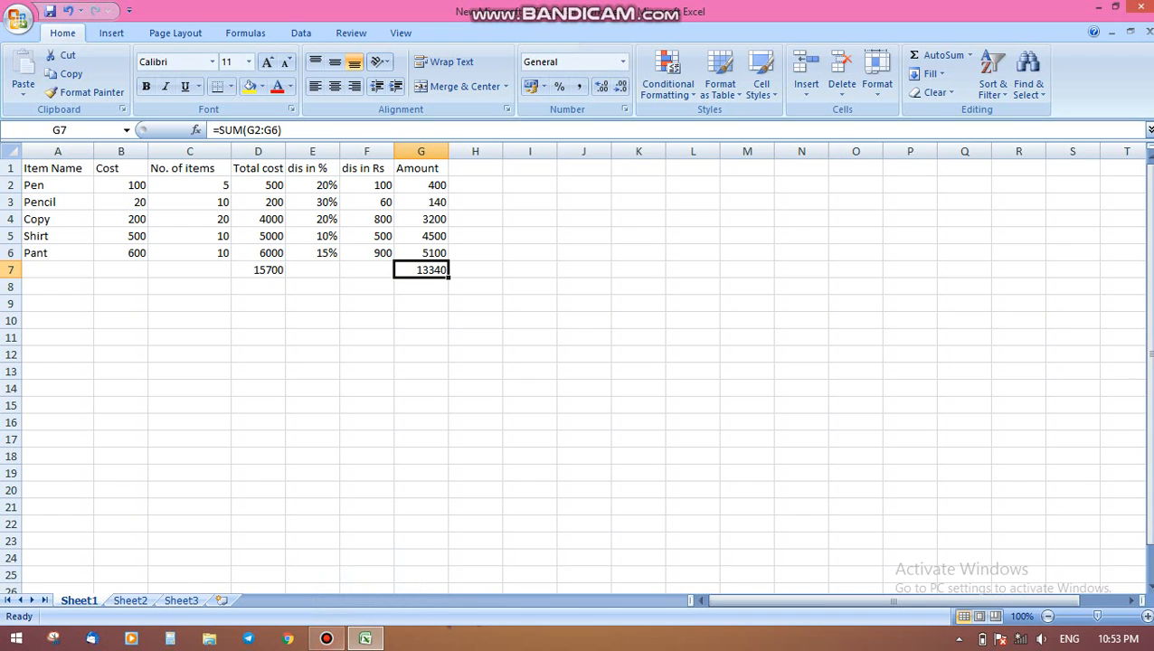
{"action": "left_click", "coordinate": [327, 638]}
{"action": "left_click", "coordinate": [326, 639]}
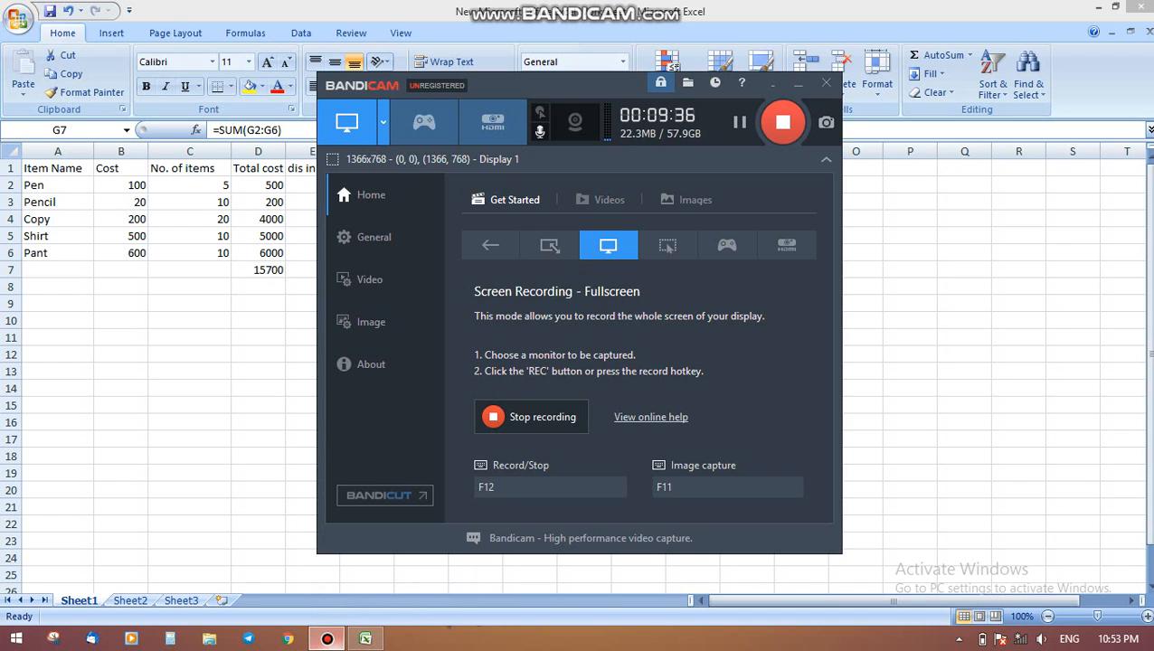
Enter the label Total in cell C7 beside the column sums and save the workbook
{"action": "key", "text": "Left"}
{"action": "key", "text": "Left"}
{"action": "key", "text": "Left"}
{"action": "key", "text": "Left"}
{"action": "type", "text": "T"}
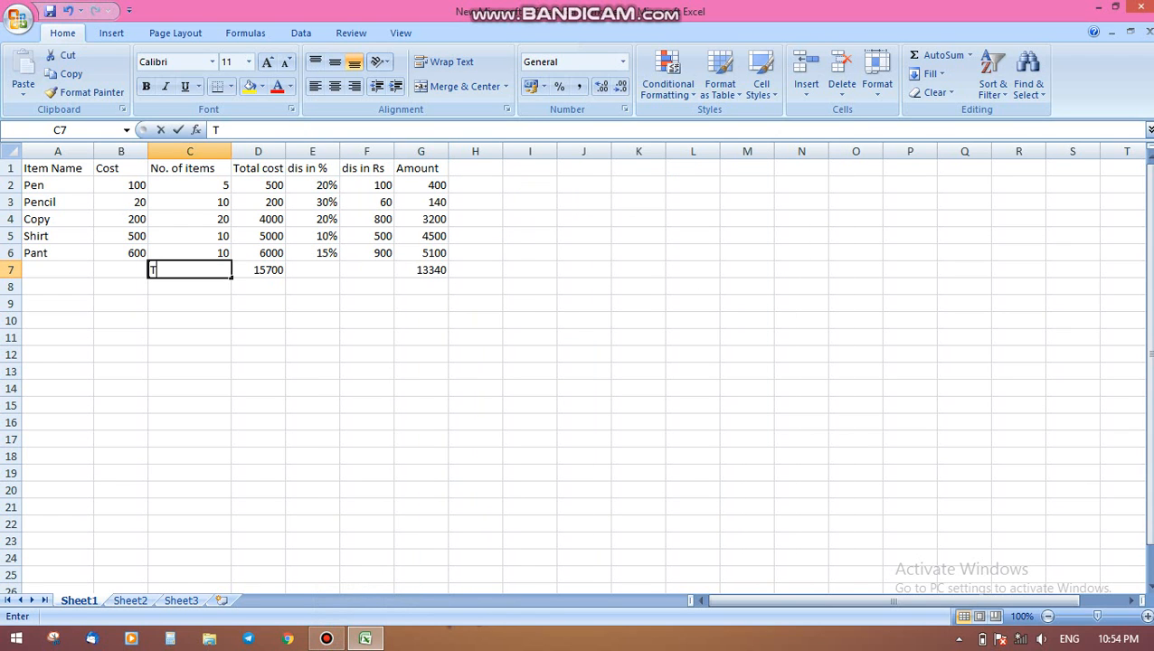
{"action": "type", "text": "ot"}
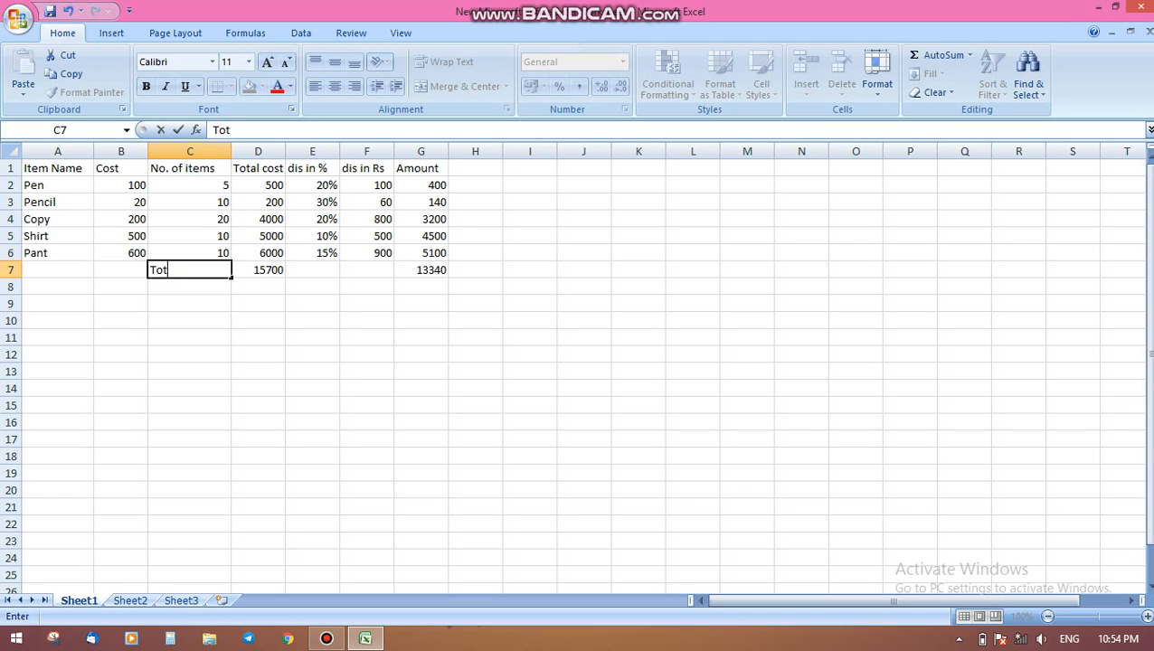
{"action": "type", "text": "al"}
{"action": "key", "text": "ctrl+s"}
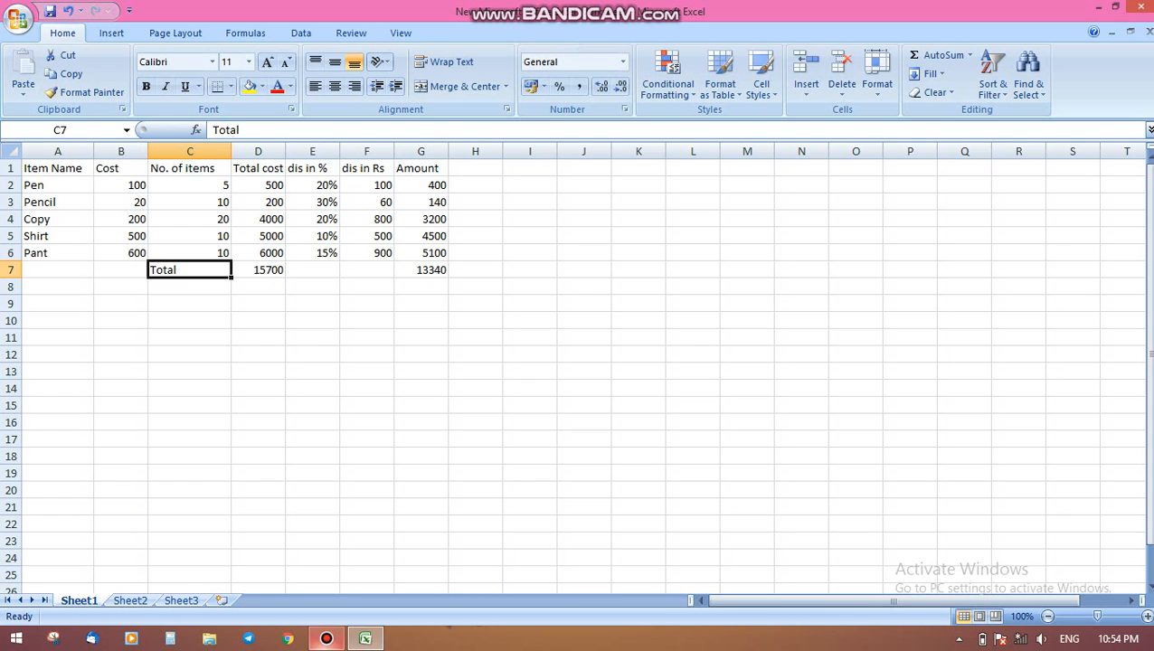
{"action": "left_click", "coordinate": [327, 639]}
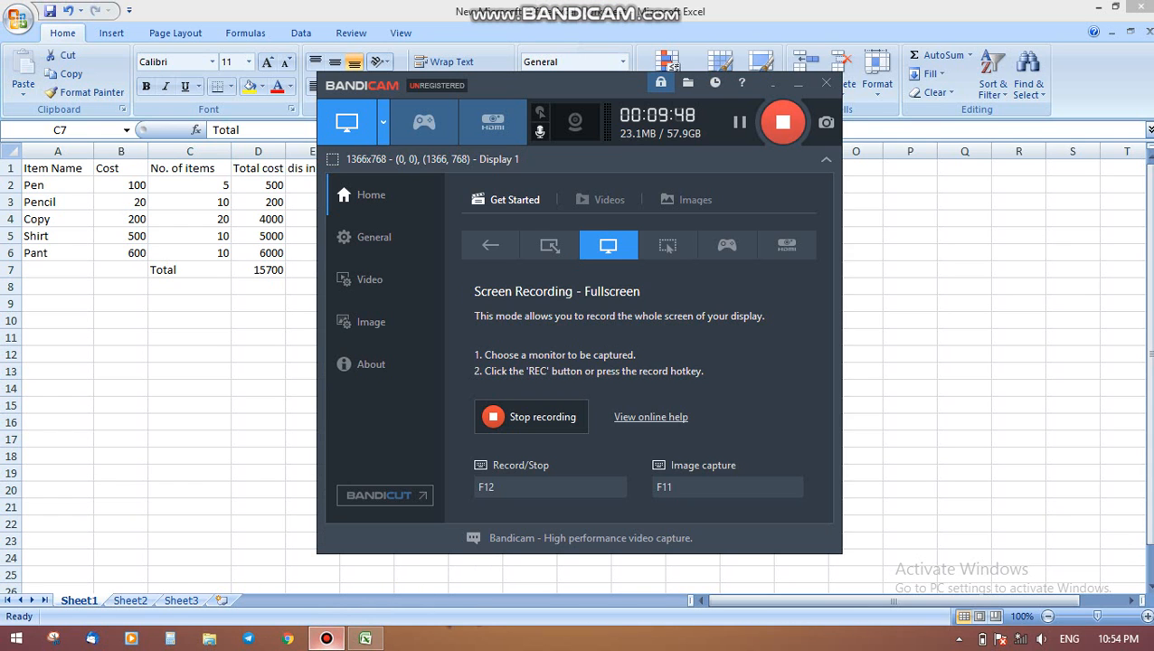
{"action": "left_click", "coordinate": [326, 639]}
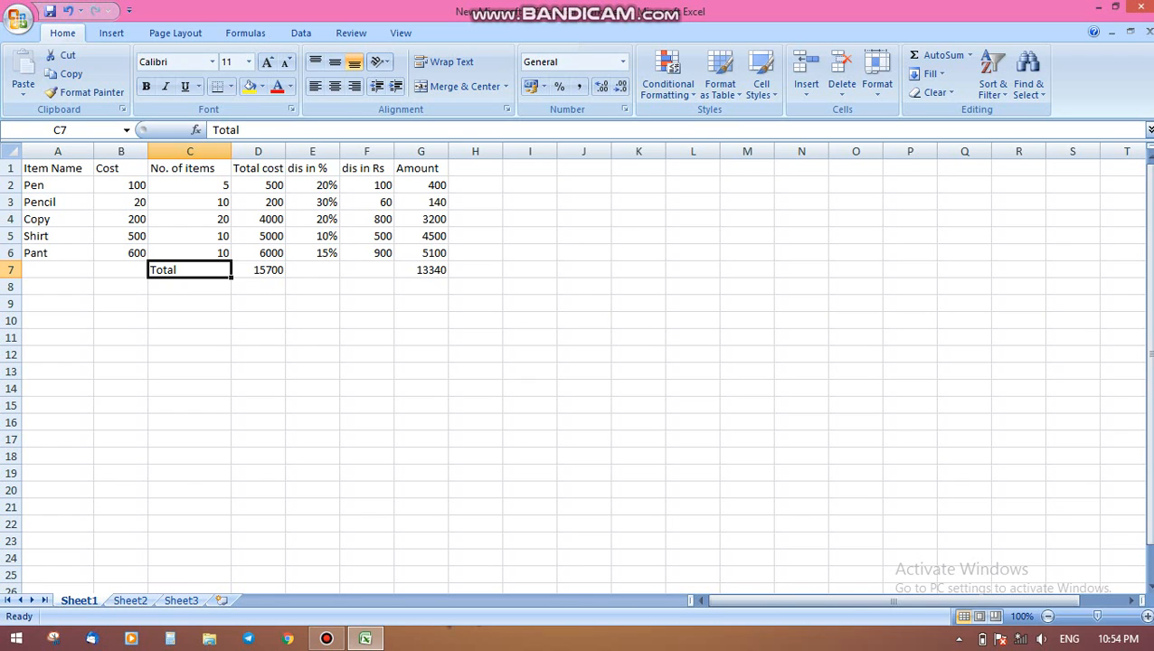
Close the saved workbook and exit the spreadsheet program to return to the desktop
{"action": "left_click", "coordinate": [1141, 7]}
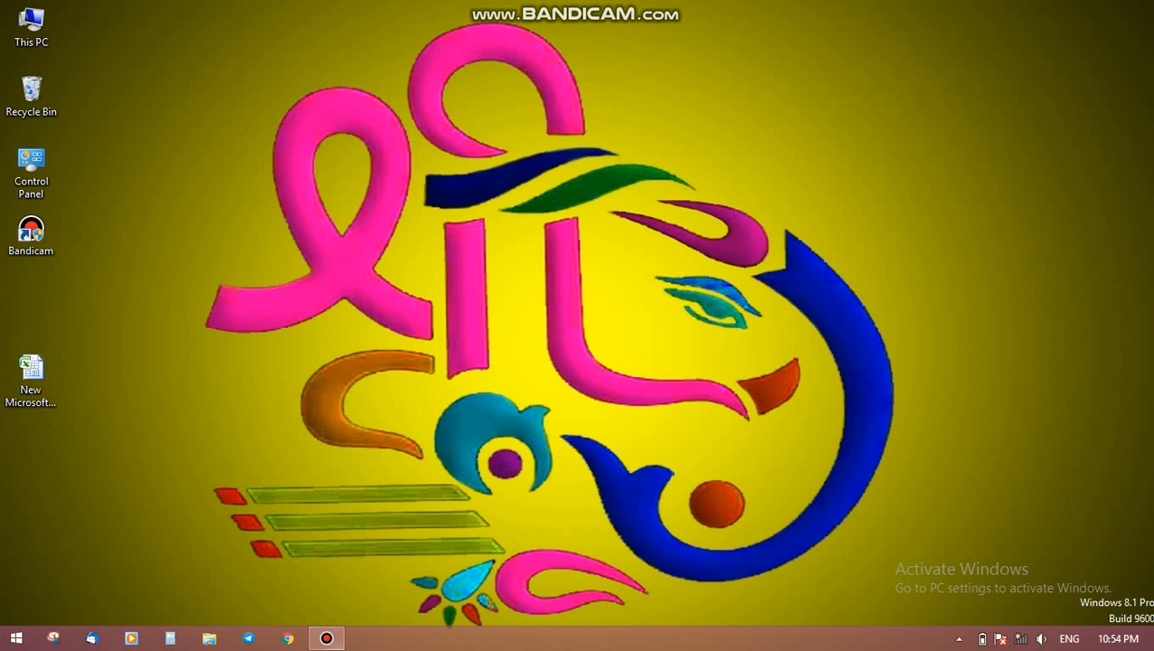
{"action": "left_click", "coordinate": [327, 639]}
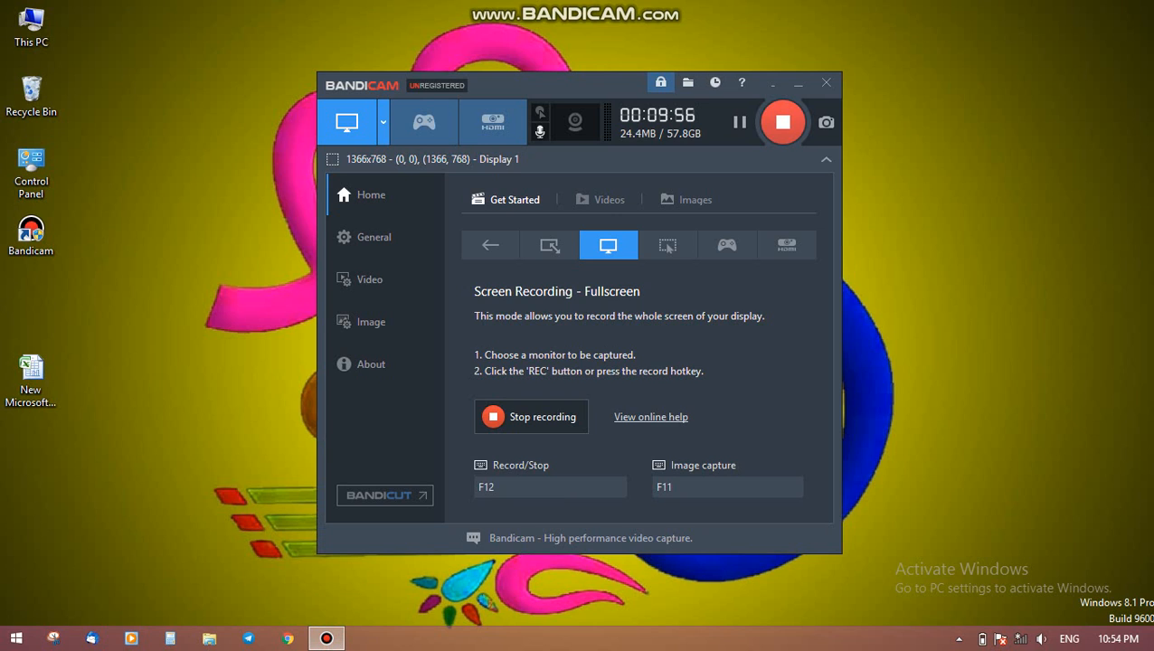